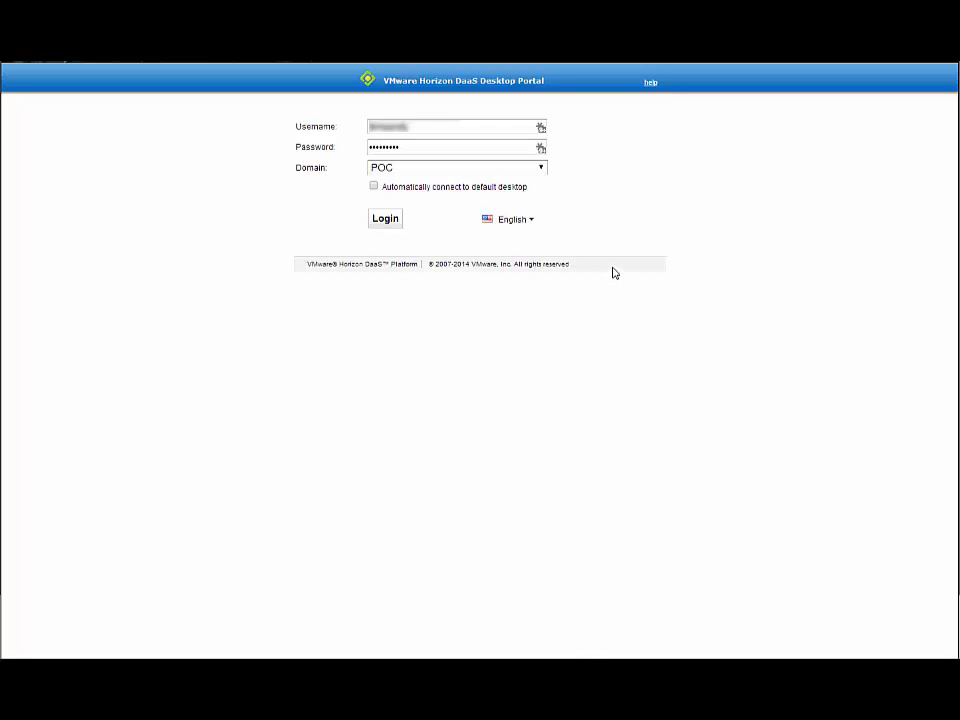
Log in to the Desktop Portal on the POC domain with the username and password already filled in.
{"action": "double_click", "coordinate": [427, 127]}
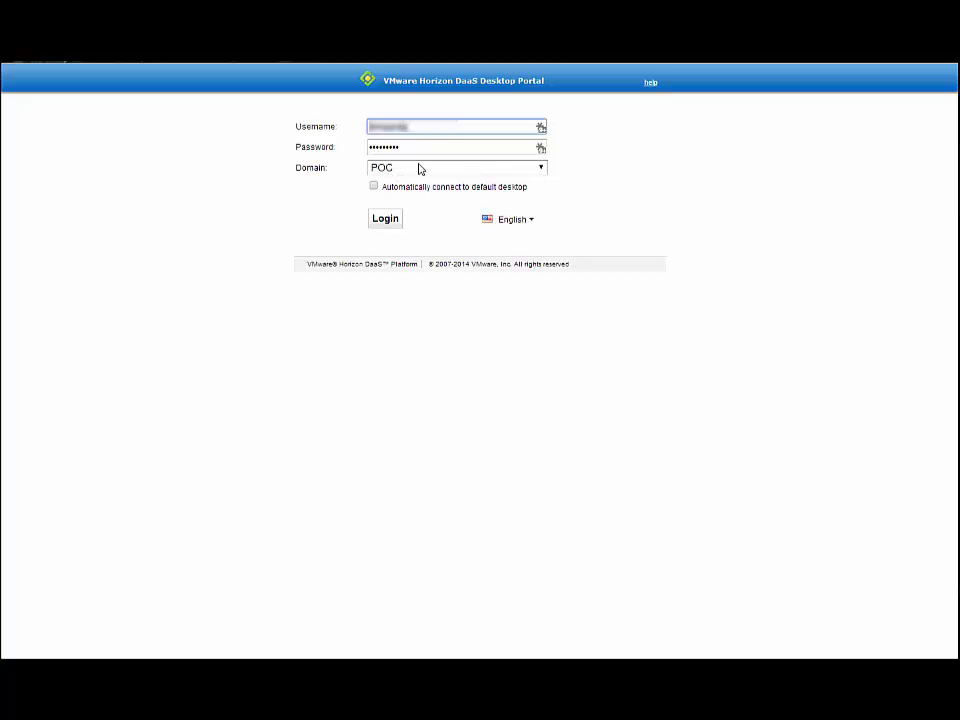
{"action": "left_click", "coordinate": [392, 219]}
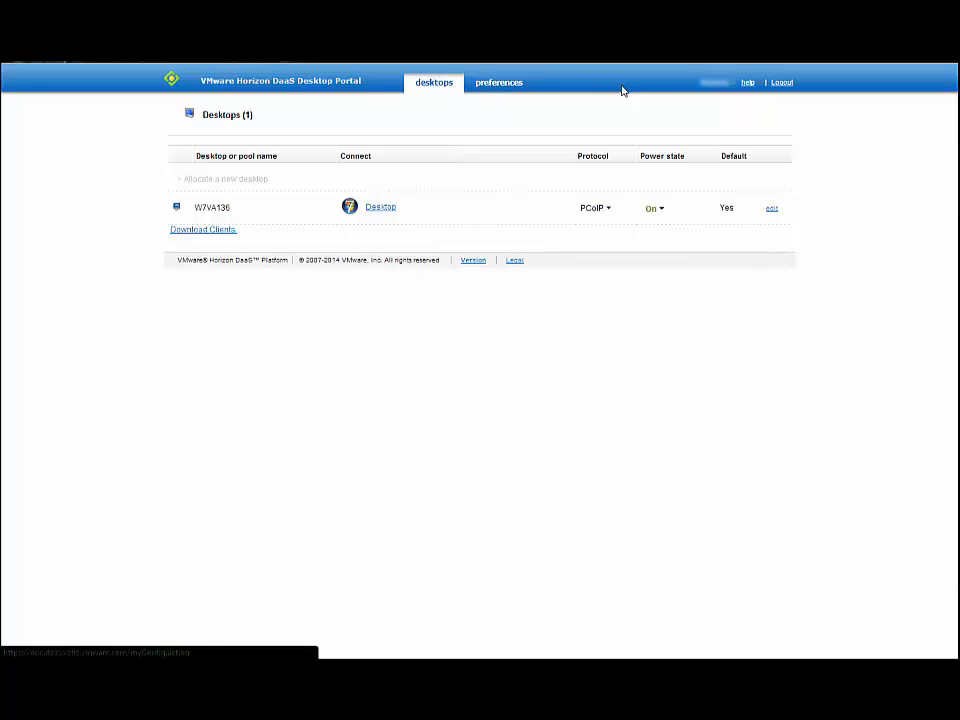
Open the Desktop Portal help, move its window into view to read the contents, and close it.
{"action": "left_click", "coordinate": [749, 84]}
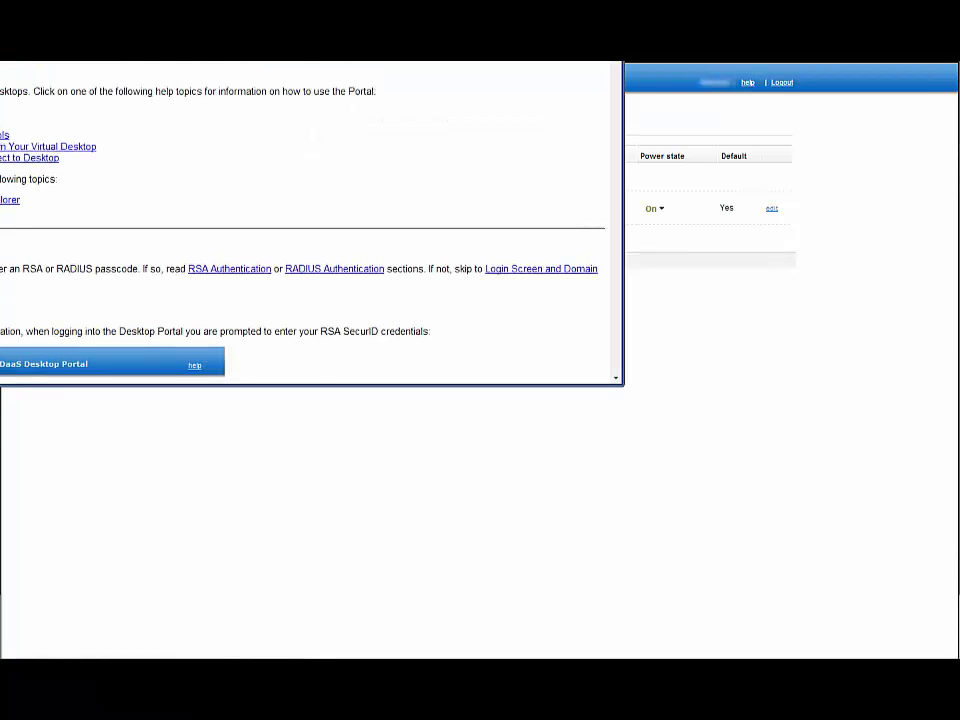
{"action": "left_click_drag", "start_coordinate": [561, 65], "coordinate": [652, 155]}
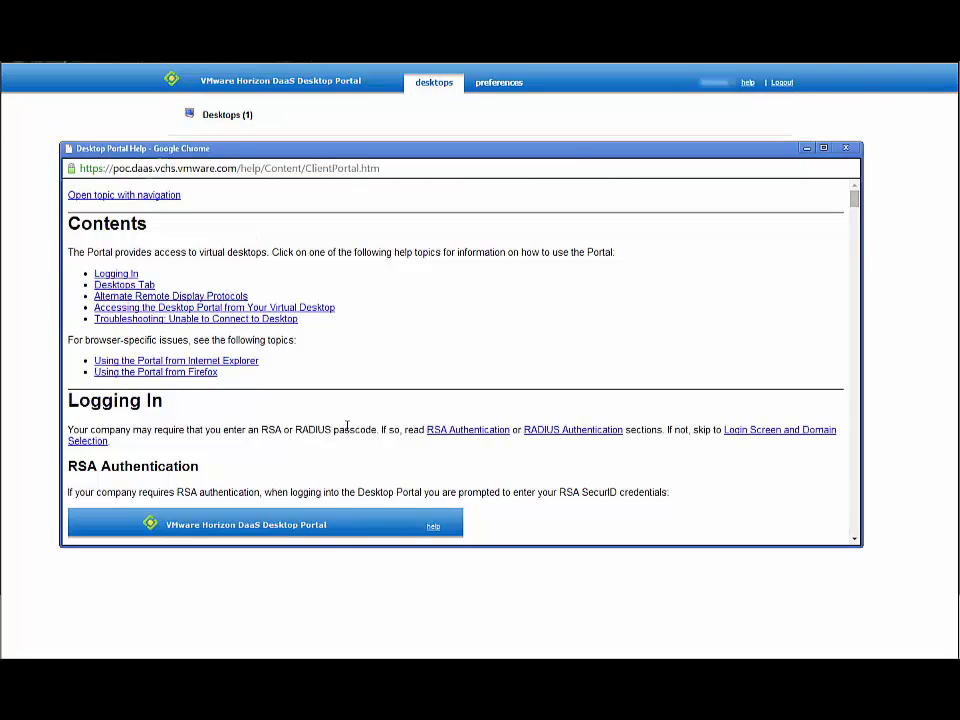
{"action": "left_click", "coordinate": [846, 149]}
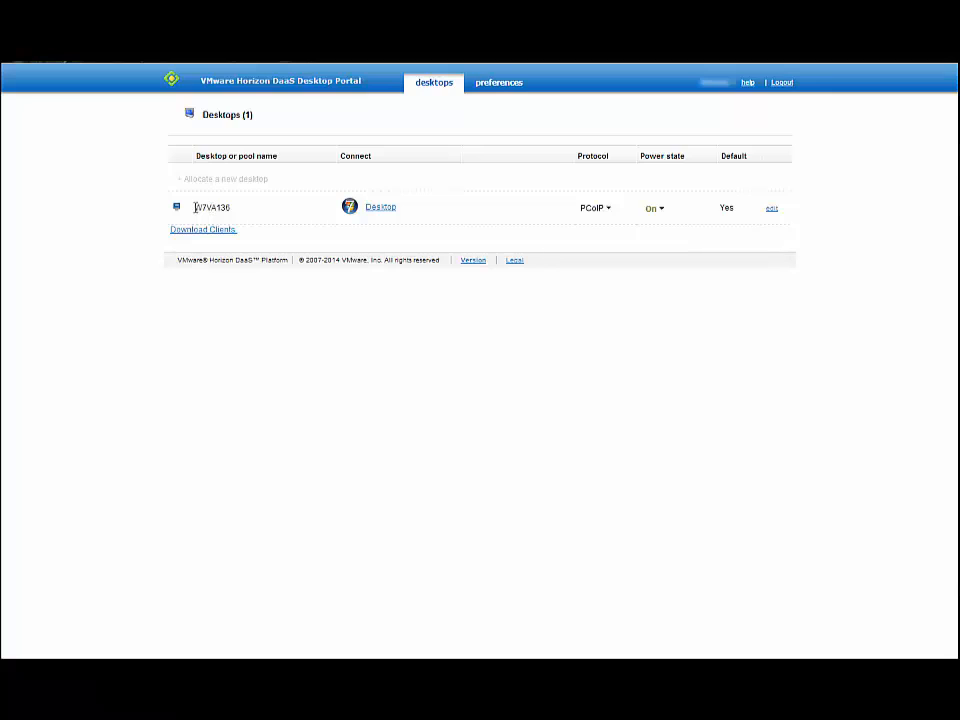
Examine the PCoIP client launch notice for desktop W7VA136 and the available client downloads, dismissing both dialogs.
{"action": "left_click_drag", "start_coordinate": [195, 207], "coordinate": [233, 206]}
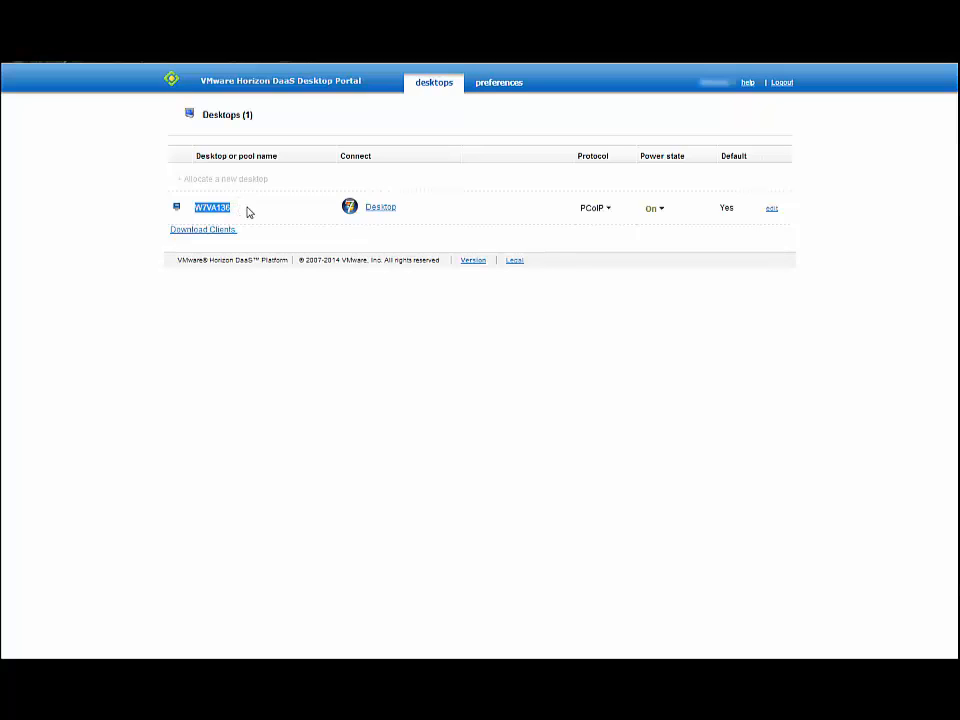
{"action": "left_click", "coordinate": [385, 213]}
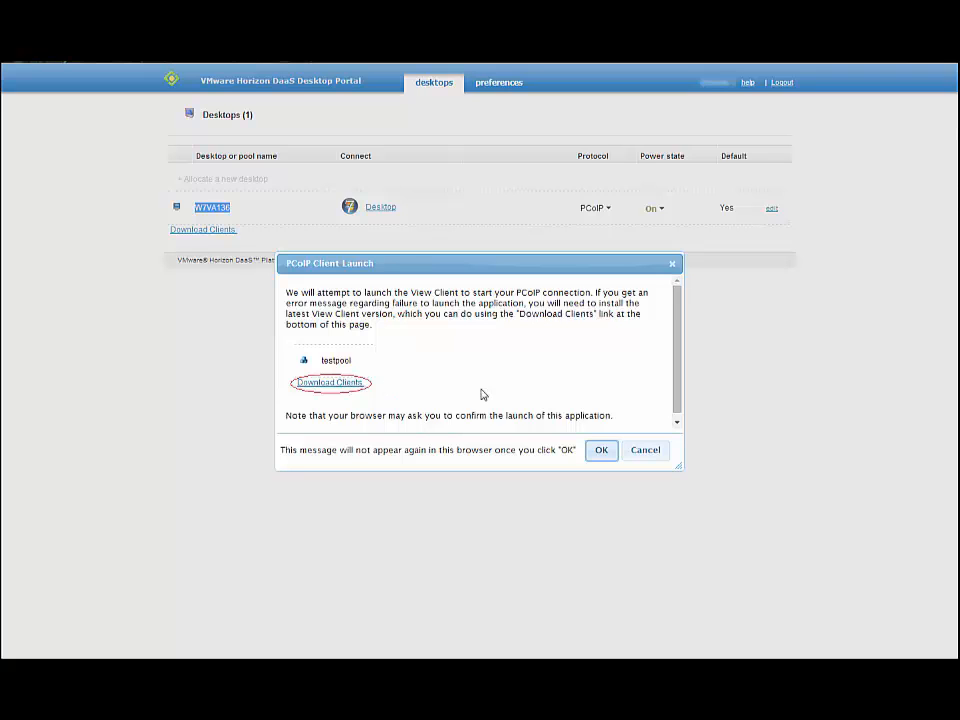
{"action": "left_click", "coordinate": [645, 451]}
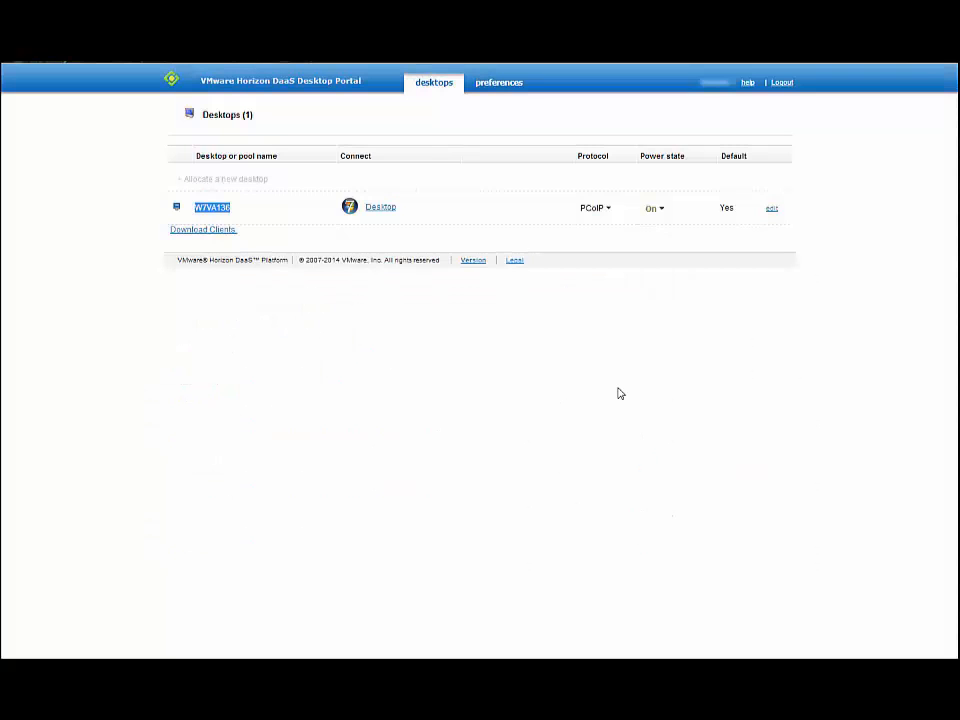
{"action": "left_click", "coordinate": [205, 230]}
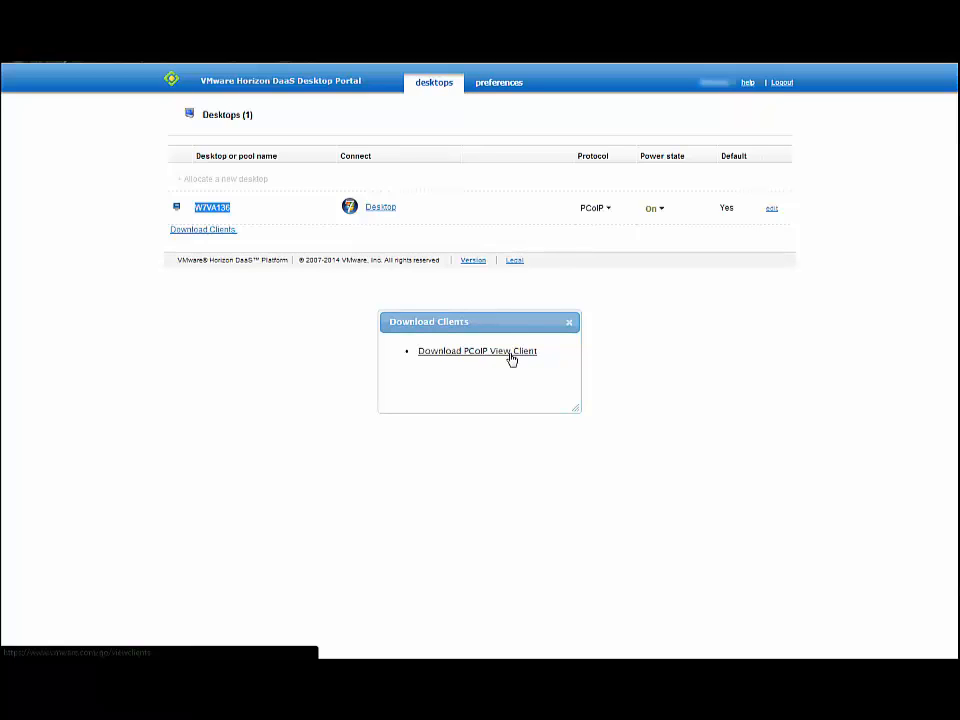
{"action": "left_click", "coordinate": [569, 325]}
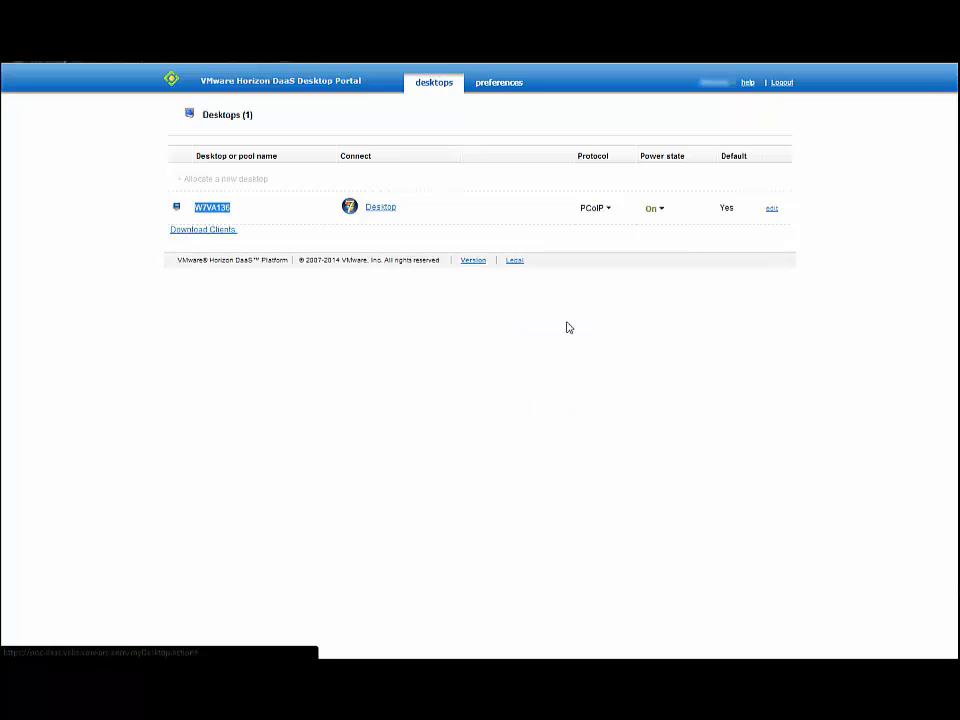
Switch the W7VA136 desktop's connection protocol to RDP and set it back to PCoIP.
{"action": "left_click", "coordinate": [608, 209]}
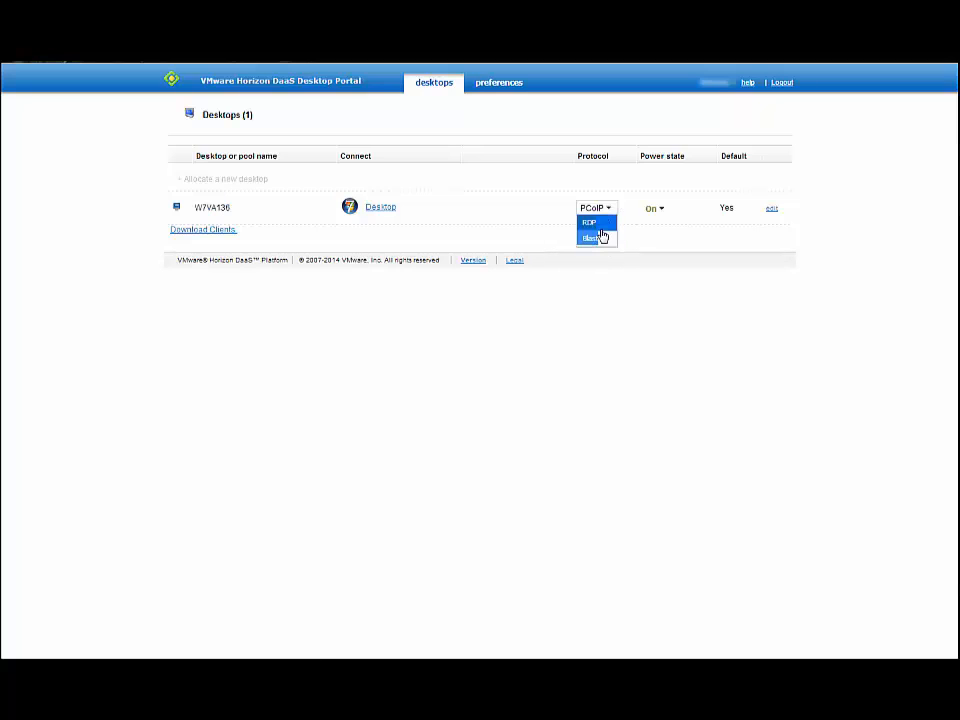
{"action": "left_click", "coordinate": [604, 228]}
{"action": "left_click", "coordinate": [604, 210]}
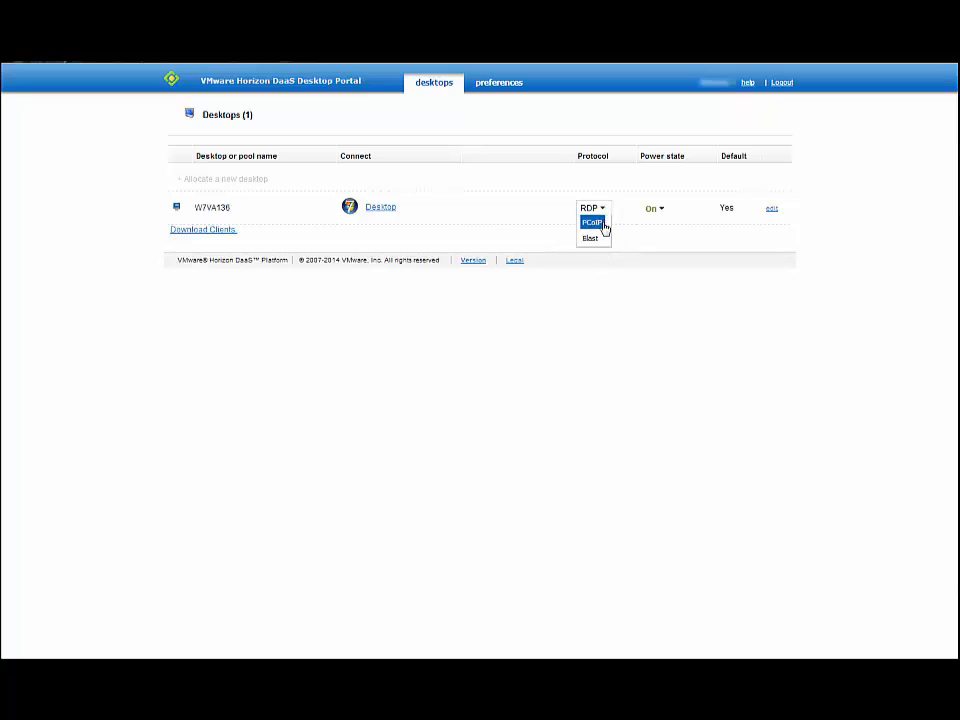
{"action": "left_click", "coordinate": [605, 226]}
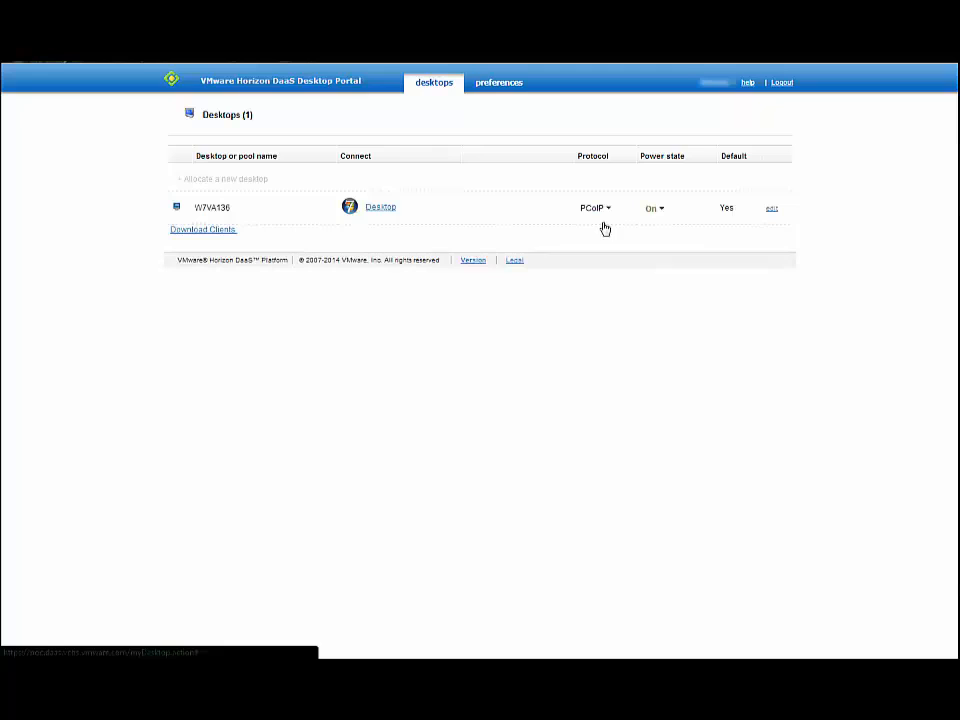
Review the power state actions and the editable protocol choices of desktop W7VA136, cancelling the edit.
{"action": "left_click", "coordinate": [661, 210]}
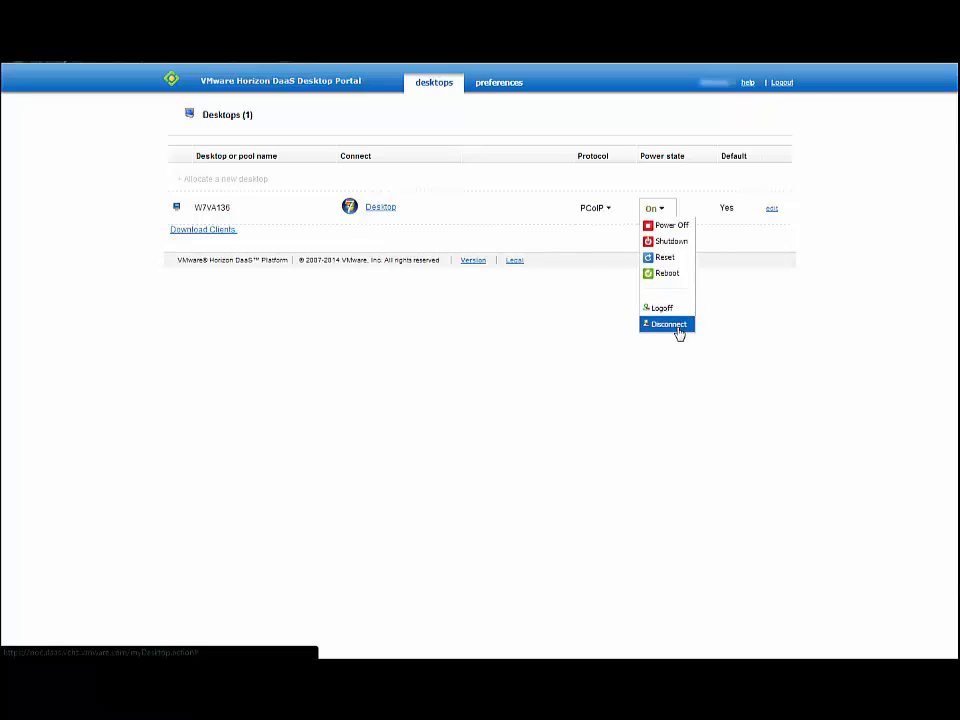
{"action": "left_click", "coordinate": [742, 217]}
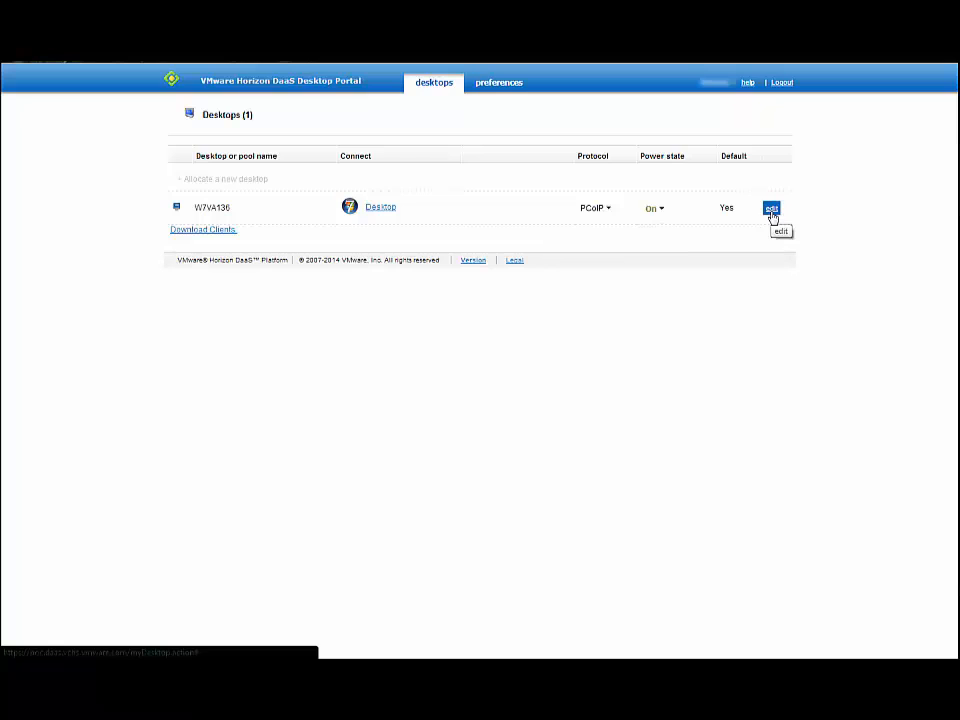
{"action": "left_click", "coordinate": [772, 212]}
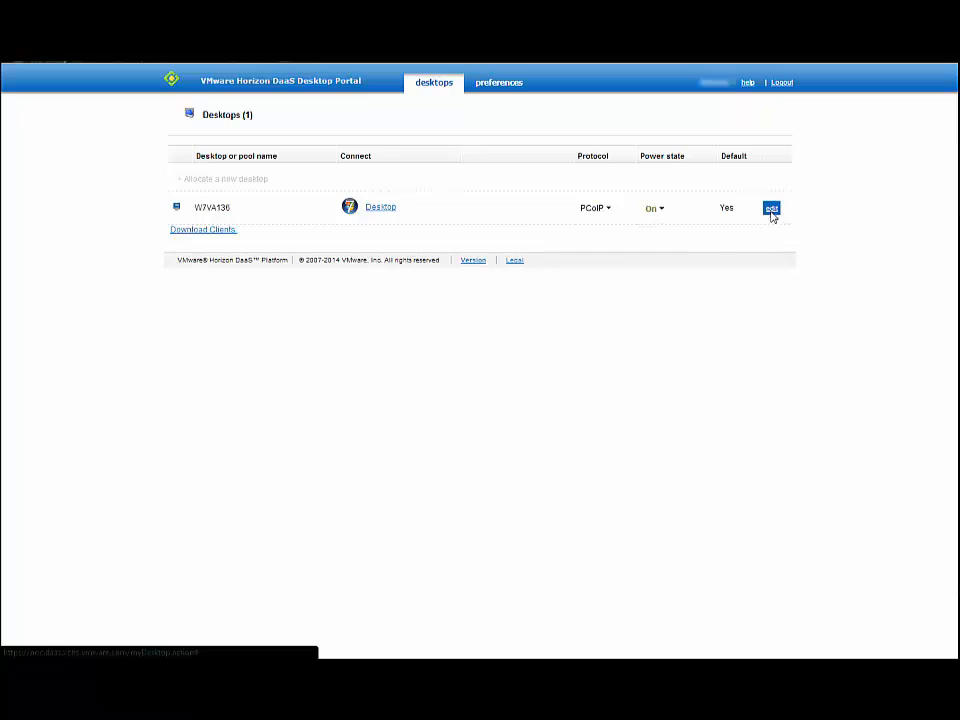
{"action": "left_click", "coordinate": [594, 216]}
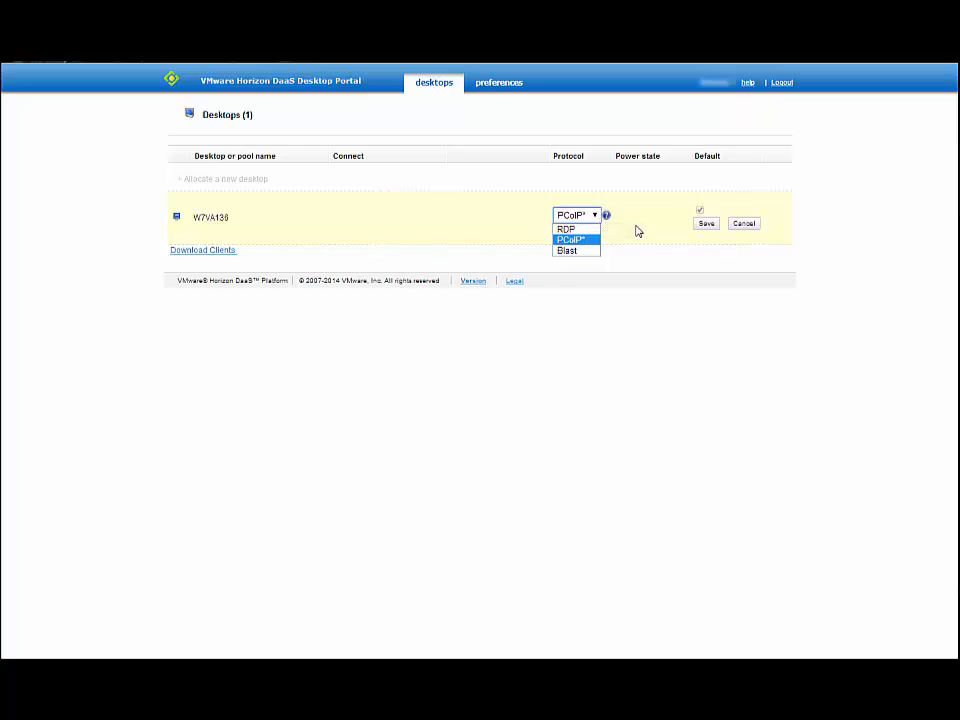
{"action": "left_click", "coordinate": [636, 231]}
{"action": "left_click", "coordinate": [745, 228]}
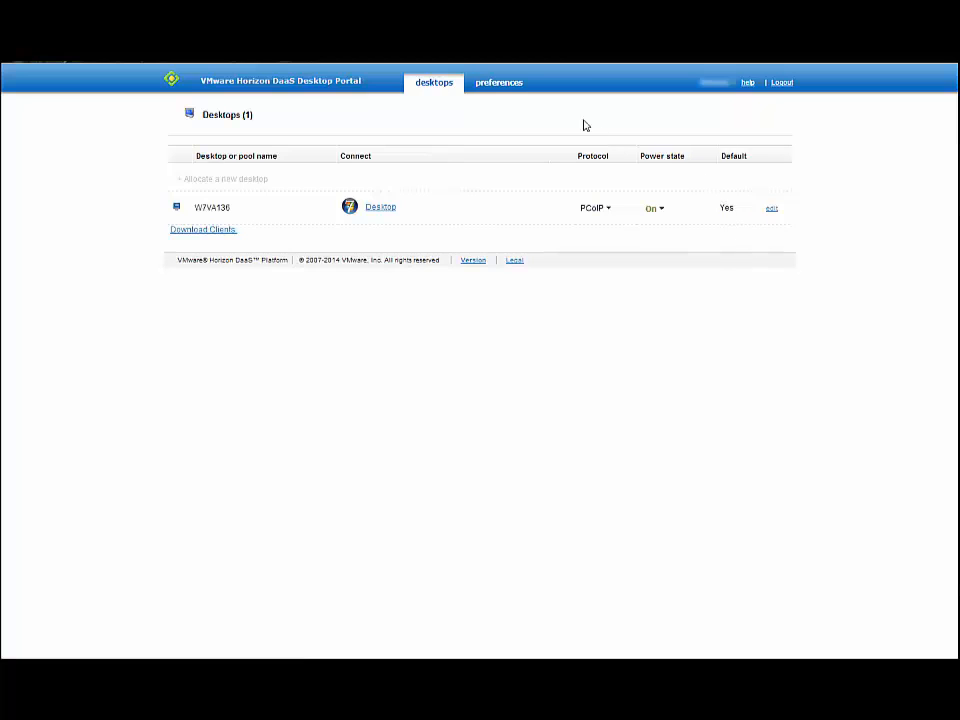
Review the portal preferences, checking the screen resolution choices with full screen temporarily off and the RDP experience profiles.
{"action": "left_click", "coordinate": [495, 92]}
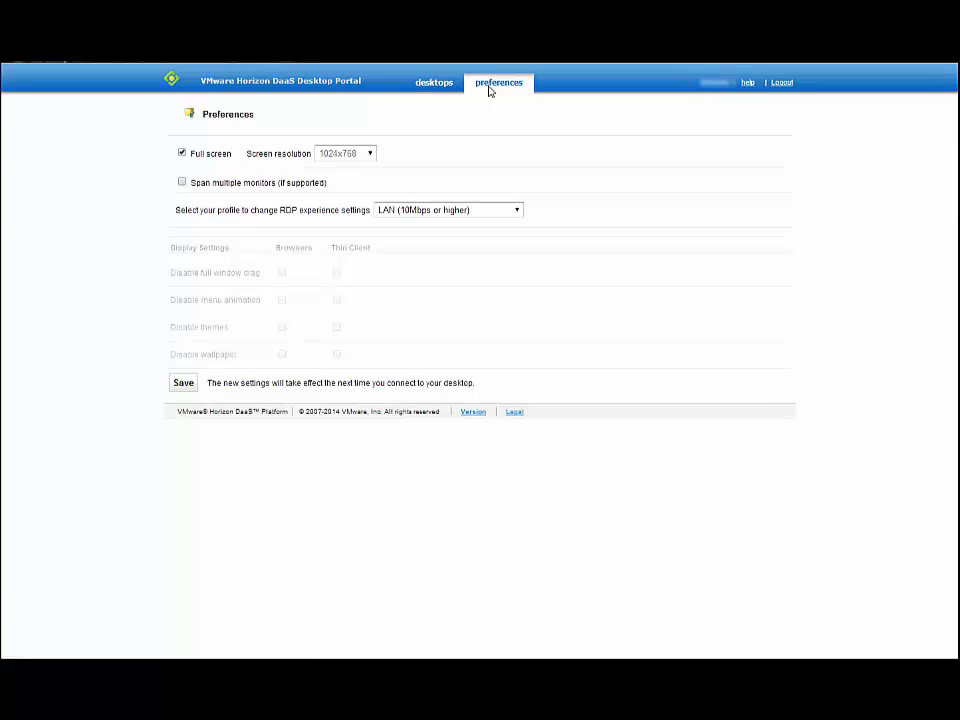
{"action": "left_click", "coordinate": [182, 154]}
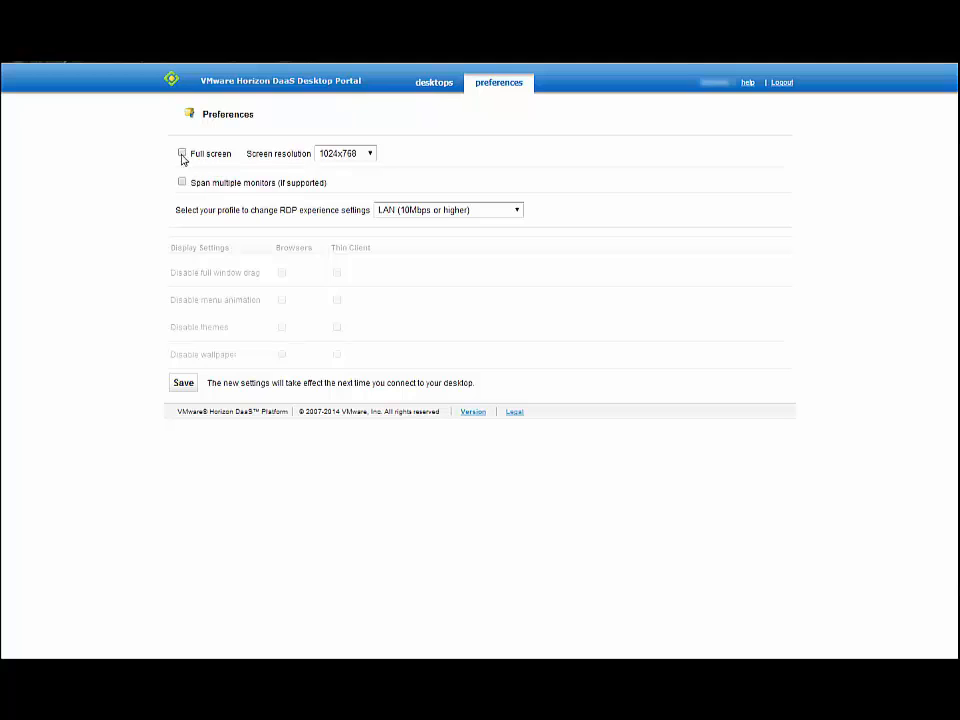
{"action": "left_click", "coordinate": [370, 154]}
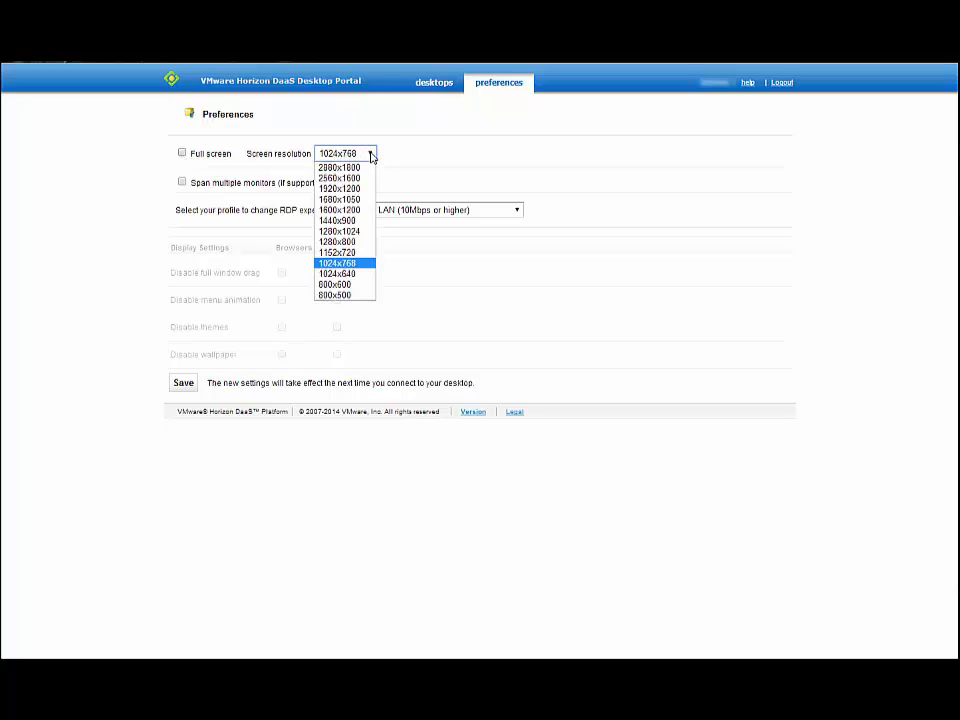
{"action": "left_click", "coordinate": [182, 154]}
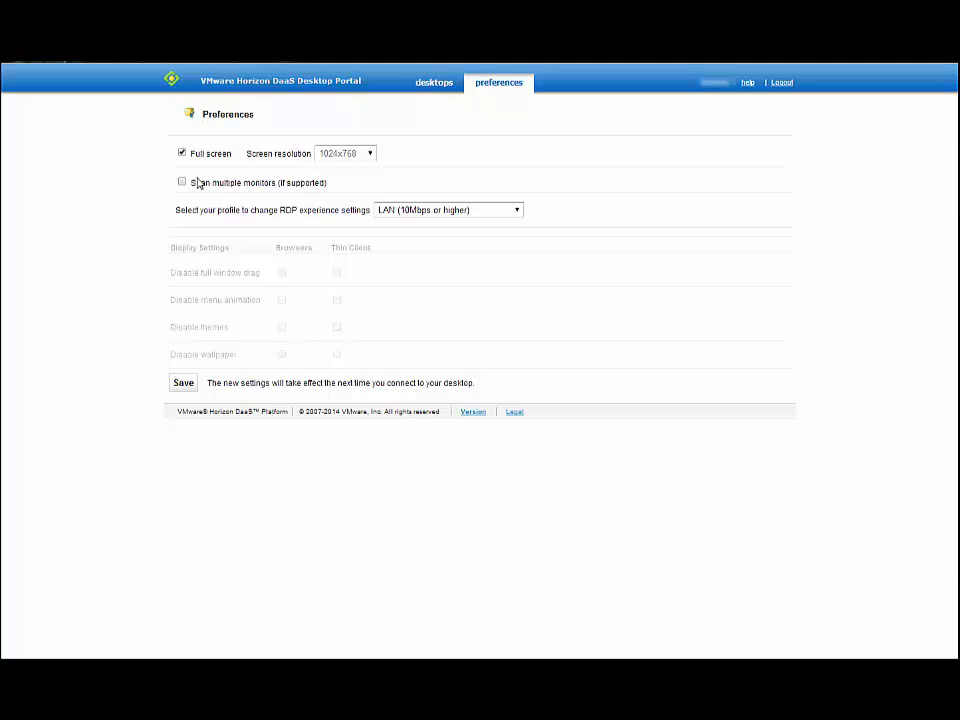
{"action": "left_click", "coordinate": [517, 211]}
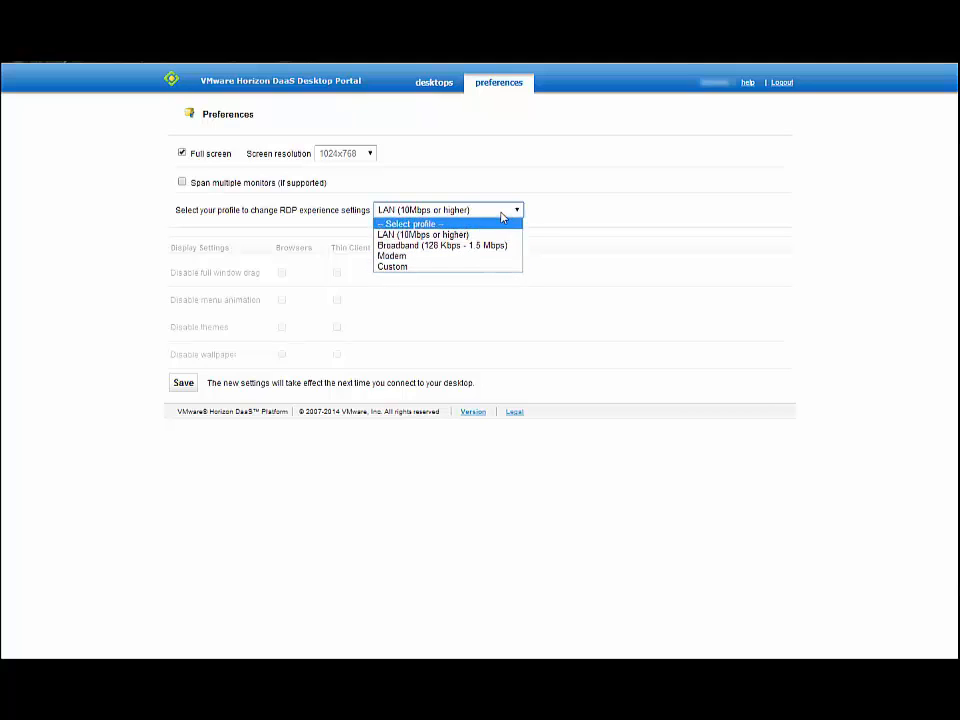
{"action": "left_click", "coordinate": [502, 212]}
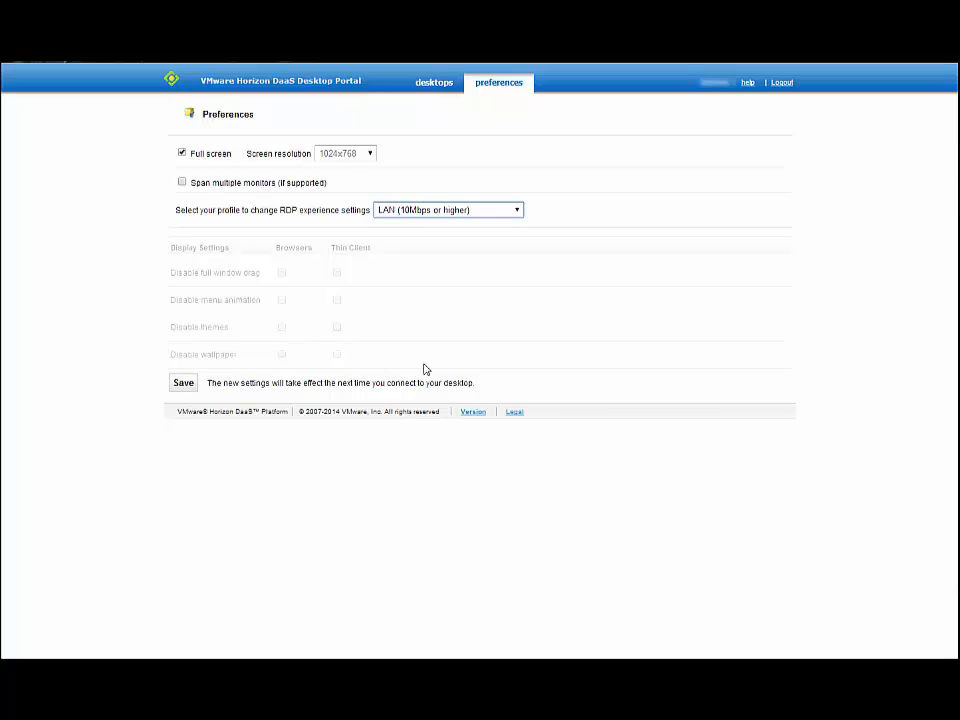
Log out of the portal, switch to VMware Horizon View Client and view its new Connection Server prompt, cancelling it.
{"action": "left_click", "coordinate": [782, 86]}
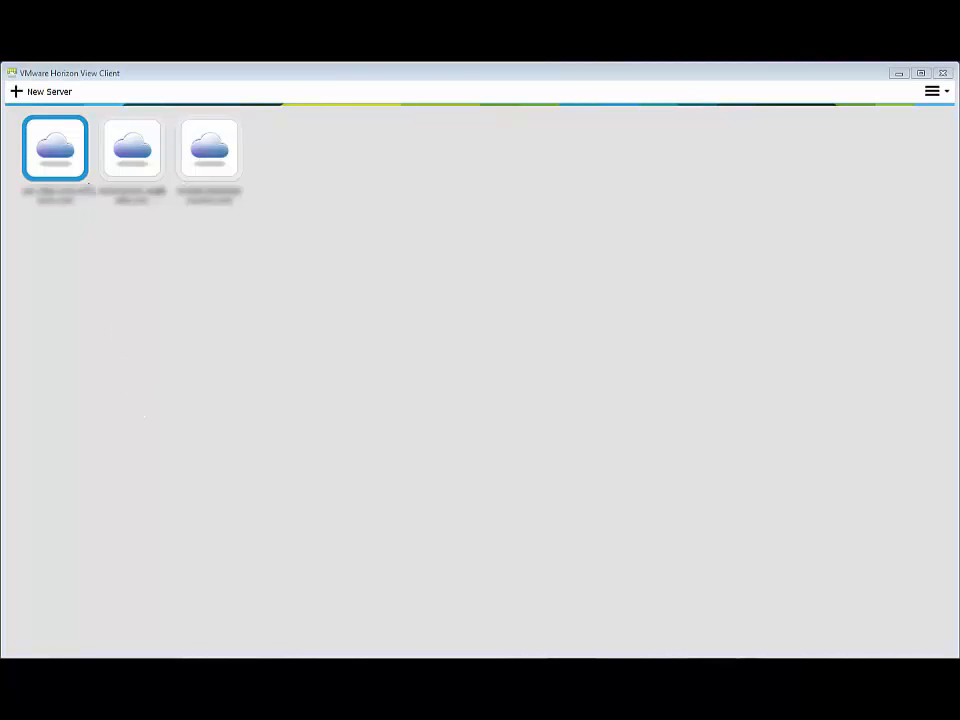
{"action": "left_click", "coordinate": [40, 92]}
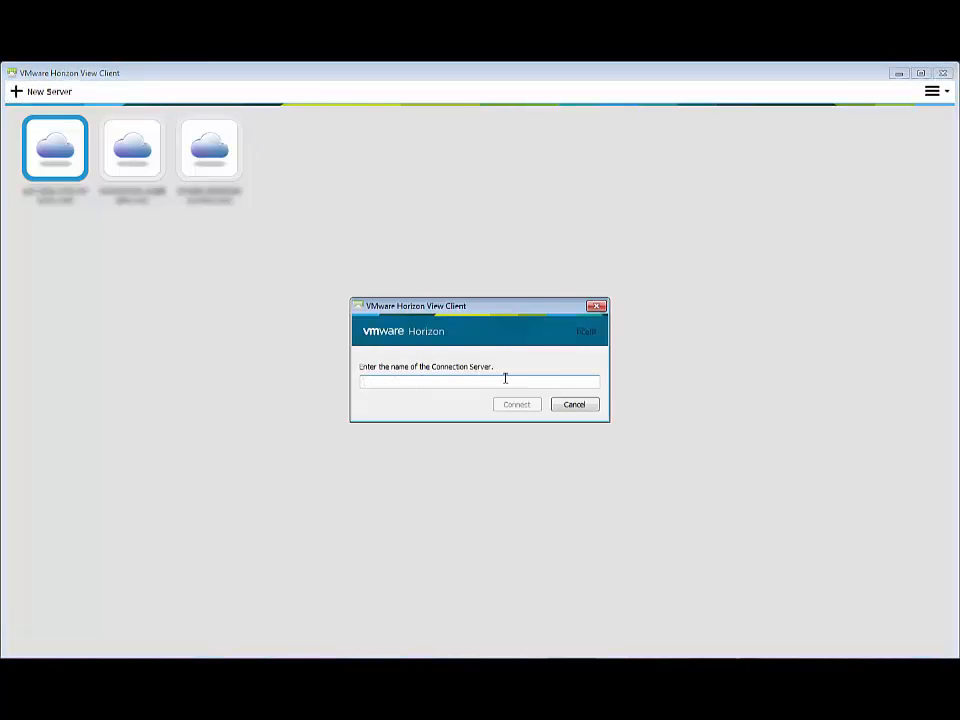
{"action": "left_click", "coordinate": [575, 405]}
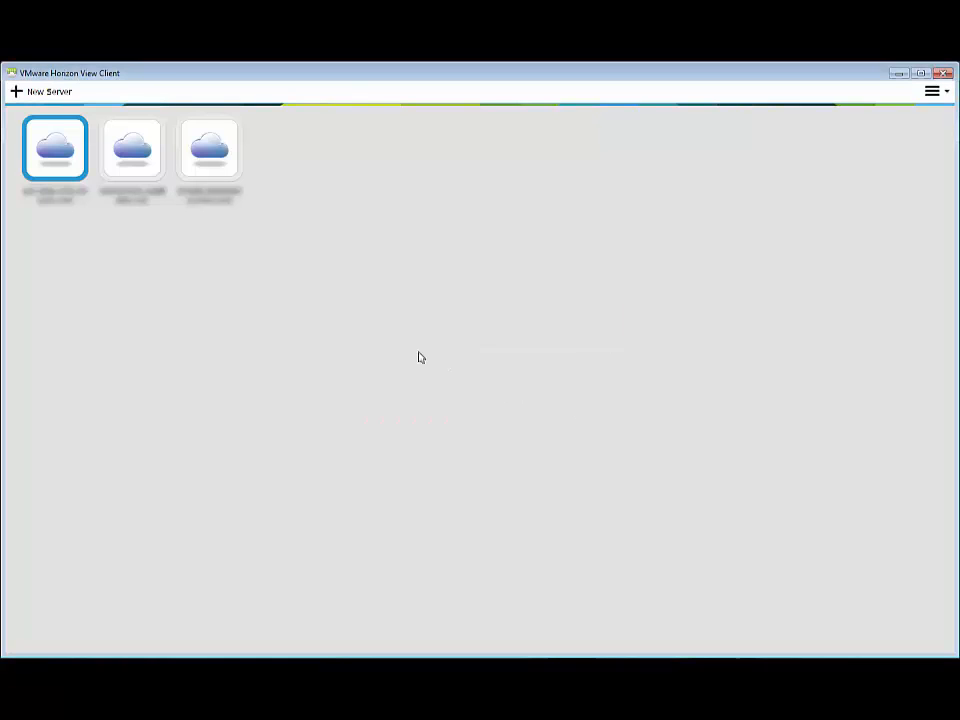
Connect to the first saved server and log in to the POC domain with the account password.
{"action": "double_click", "coordinate": [59, 164]}
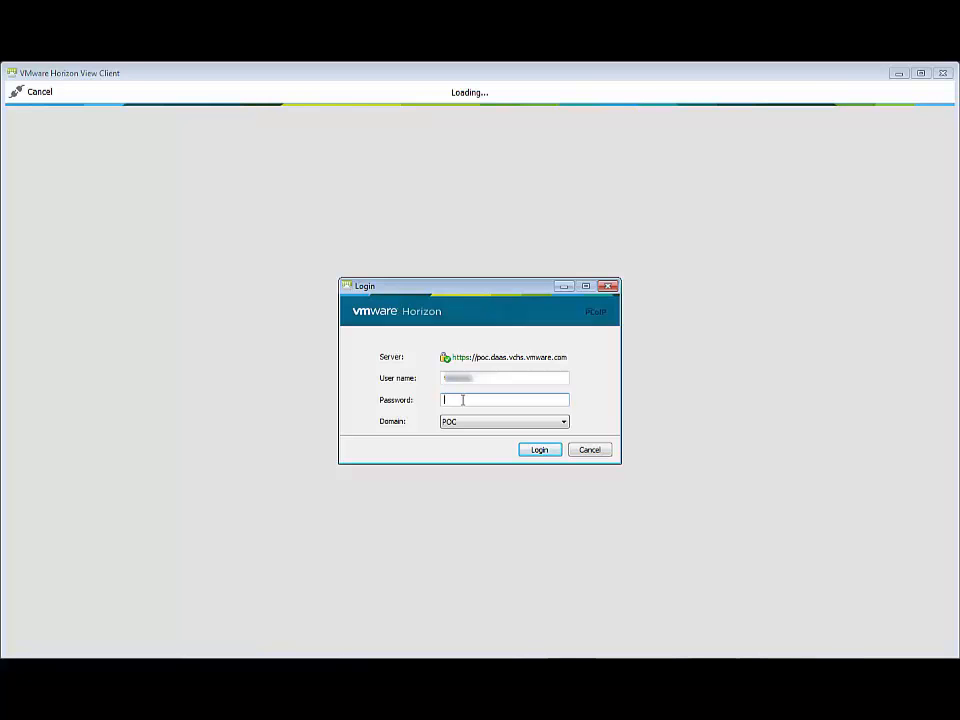
{"action": "type", "text": "*********"}
{"action": "key", "text": "Return"}
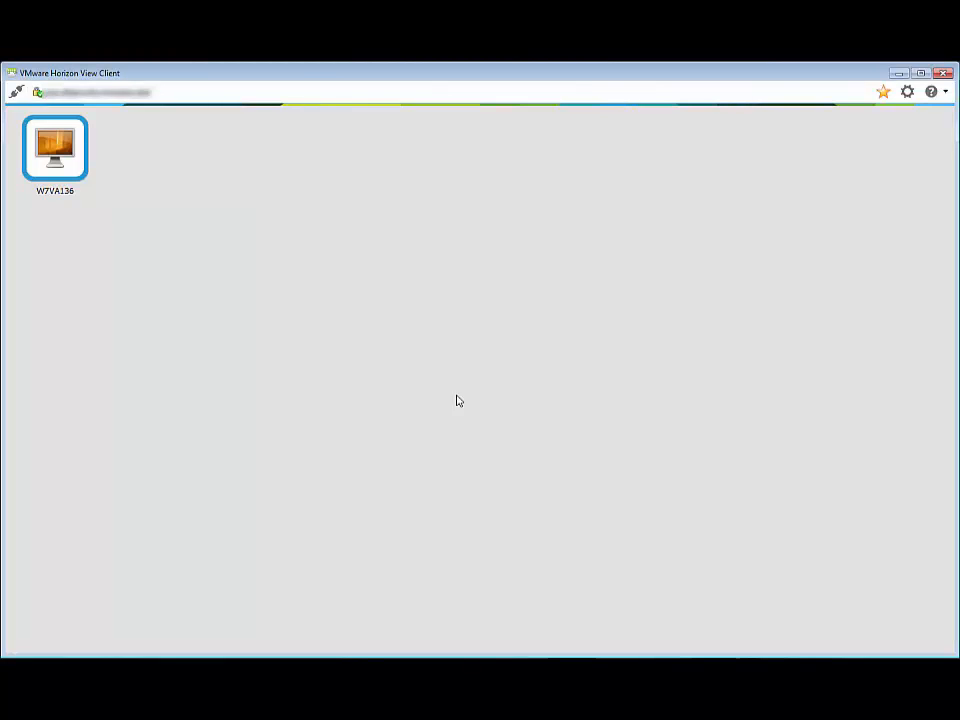
Launch the W7VA136 virtual desktop and open Google Chrome in it, moving the browser window clear of the desktop icons.
{"action": "double_click", "coordinate": [68, 180]}
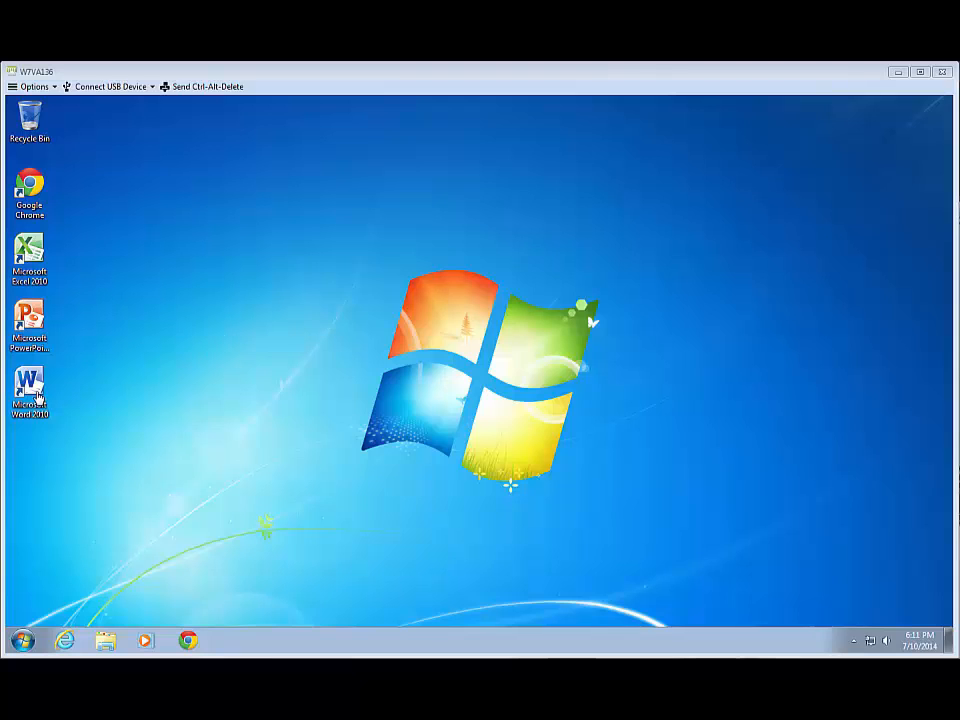
{"action": "left_click", "coordinate": [30, 188]}
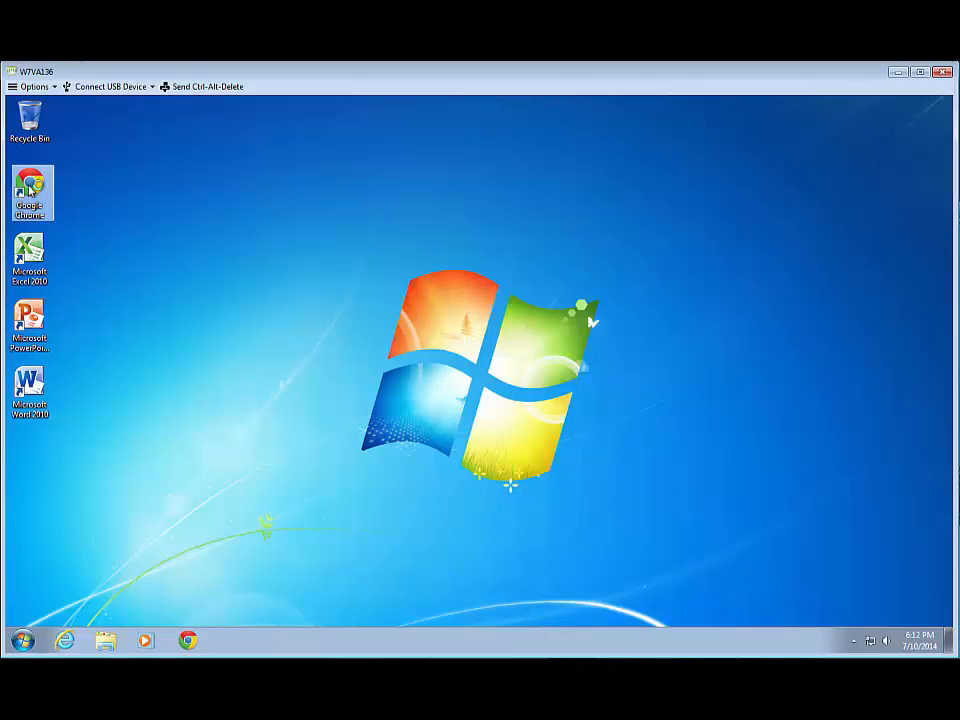
{"action": "double_click", "coordinate": [30, 188]}
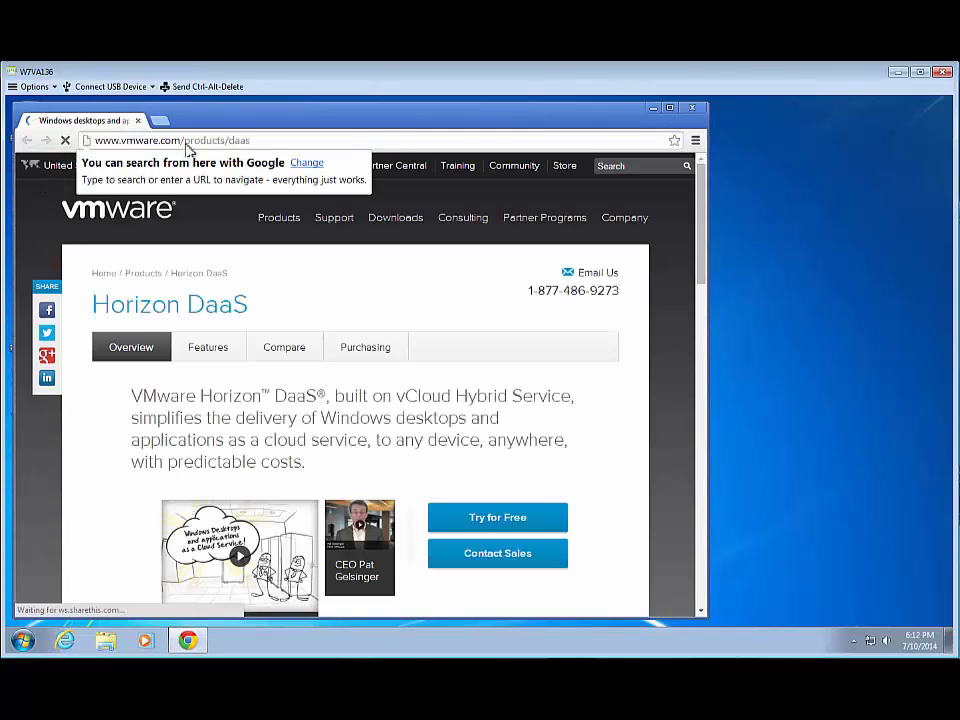
{"action": "left_click_drag", "start_coordinate": [254, 123], "coordinate": [349, 118]}
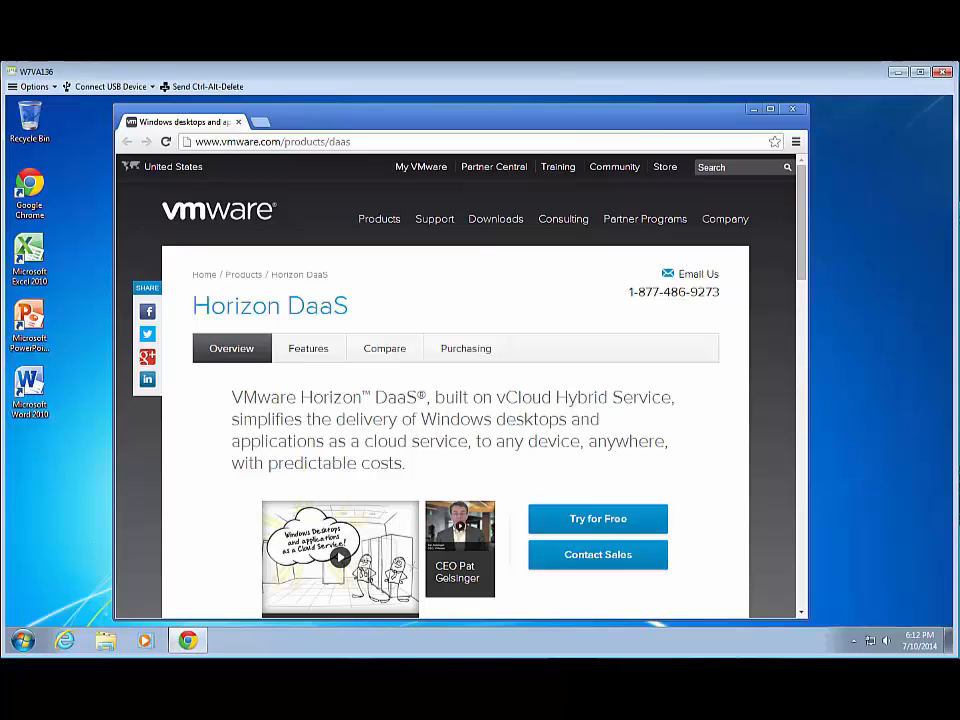
{"action": "key", "text": "Num_Lock"}
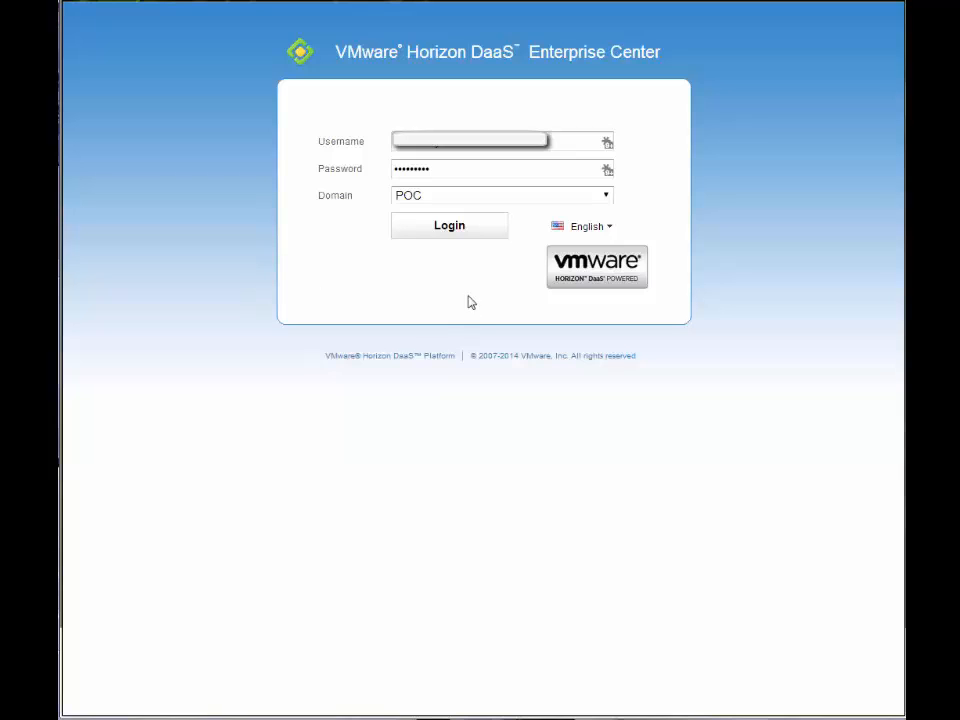
Log in to the Horizon DaaS Enterprise Center on the POC domain with the credentials already filled in.
{"action": "left_click", "coordinate": [452, 228]}
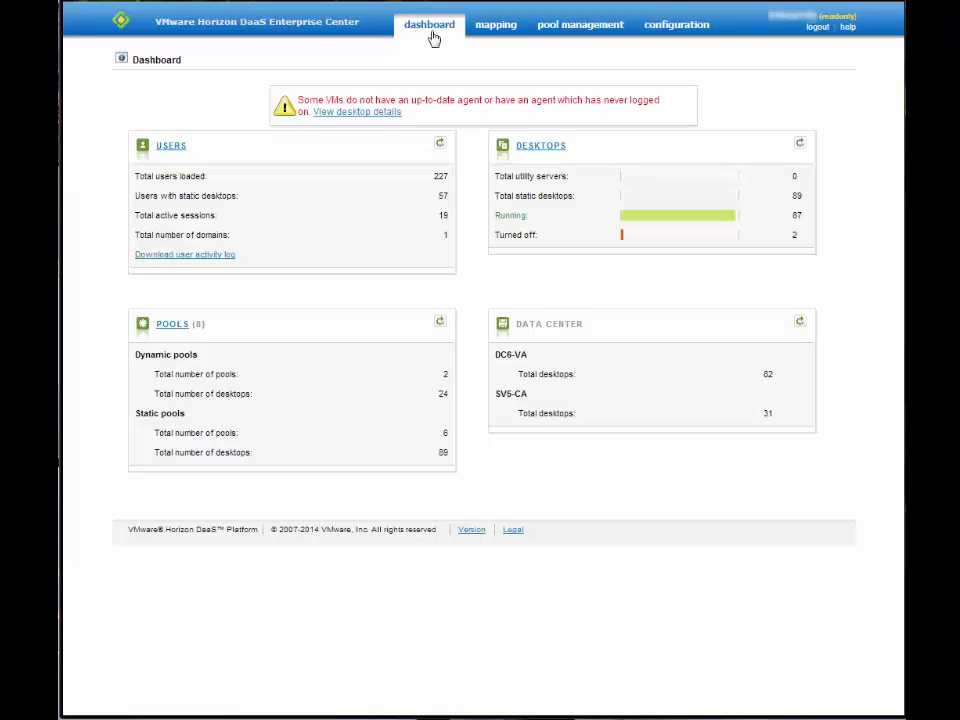
Open the service summary and examine the Desktop Model table's data centers, Advanced and Standard models, quotas and remaining desktops.
{"action": "mouse_move", "coordinate": [585, 42]}
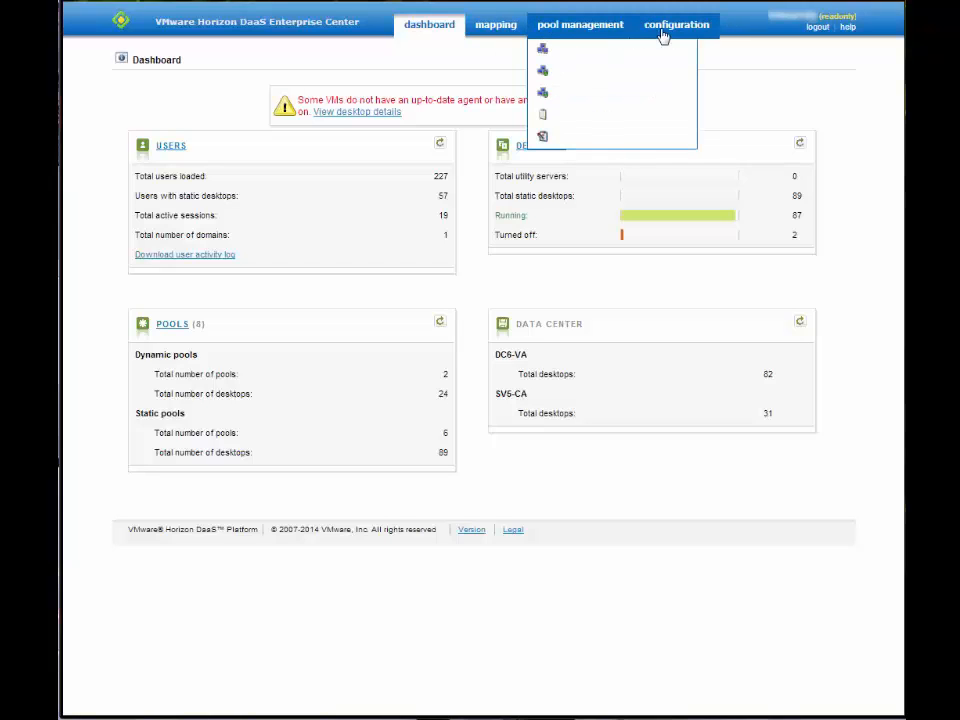
{"action": "mouse_move", "coordinate": [662, 36]}
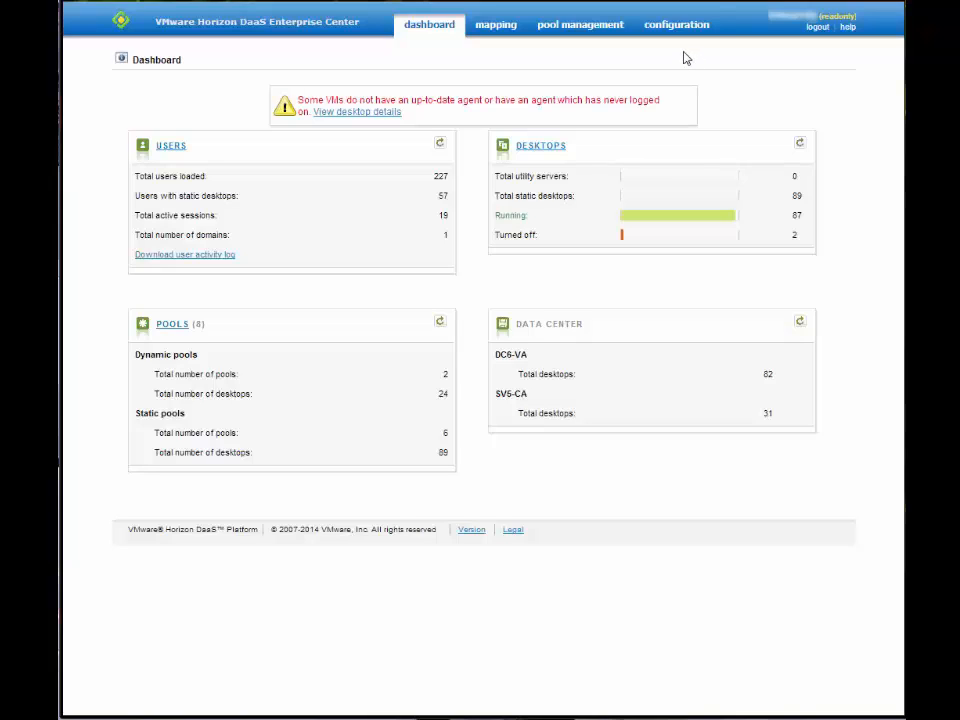
{"action": "mouse_move", "coordinate": [677, 37]}
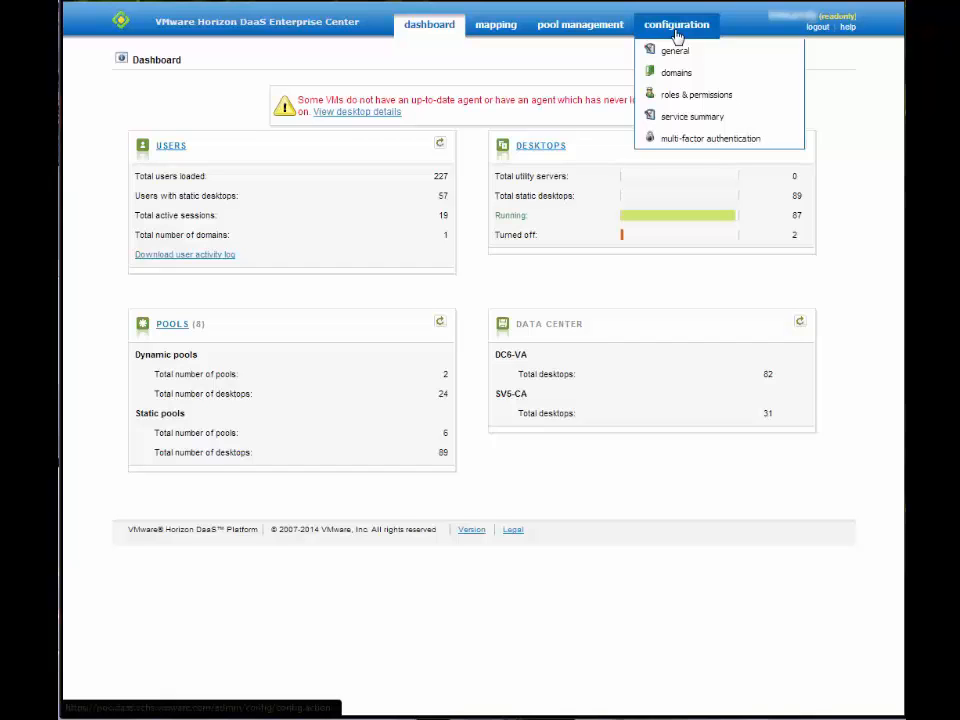
{"action": "left_click", "coordinate": [679, 120]}
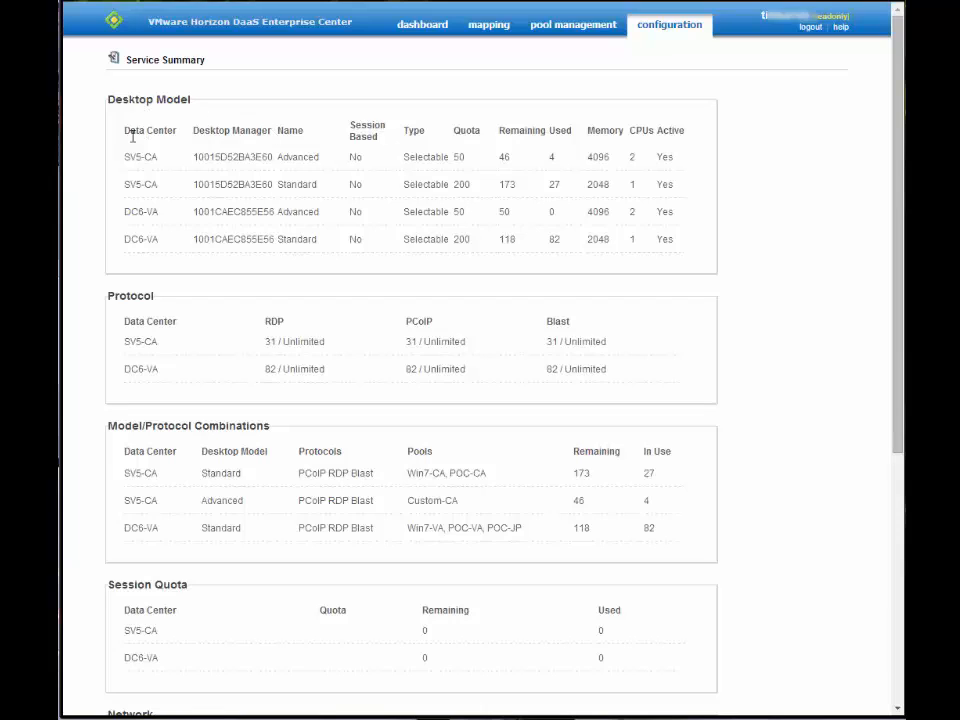
{"action": "left_click_drag", "start_coordinate": [122, 131], "coordinate": [178, 130]}
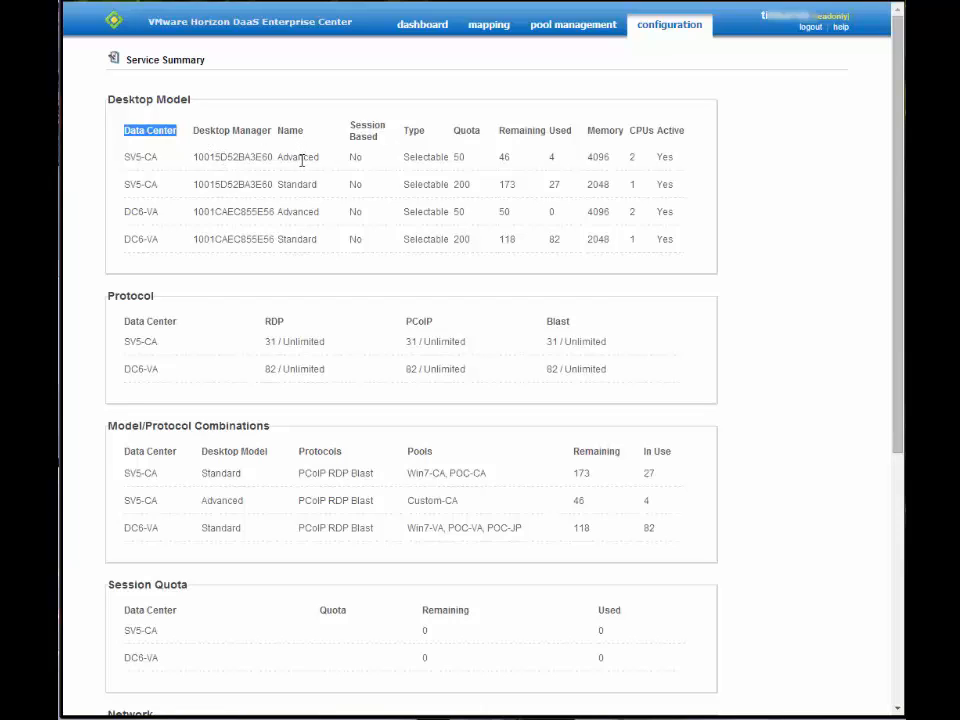
{"action": "left_click_drag", "start_coordinate": [280, 158], "coordinate": [321, 157]}
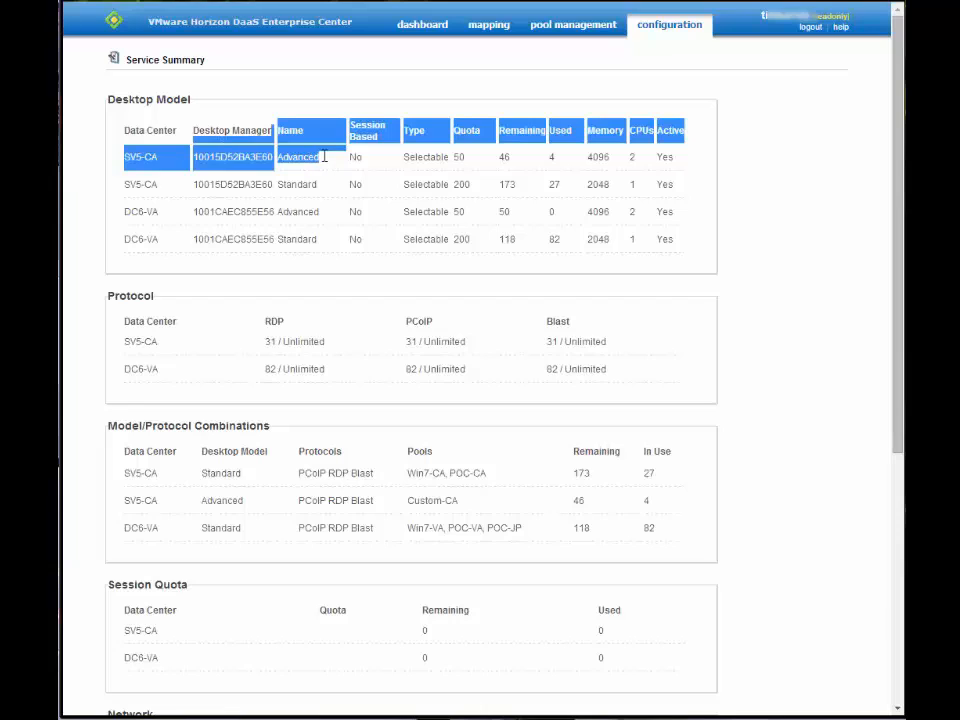
{"action": "left_click", "coordinate": [330, 158]}
{"action": "double_click", "coordinate": [314, 156]}
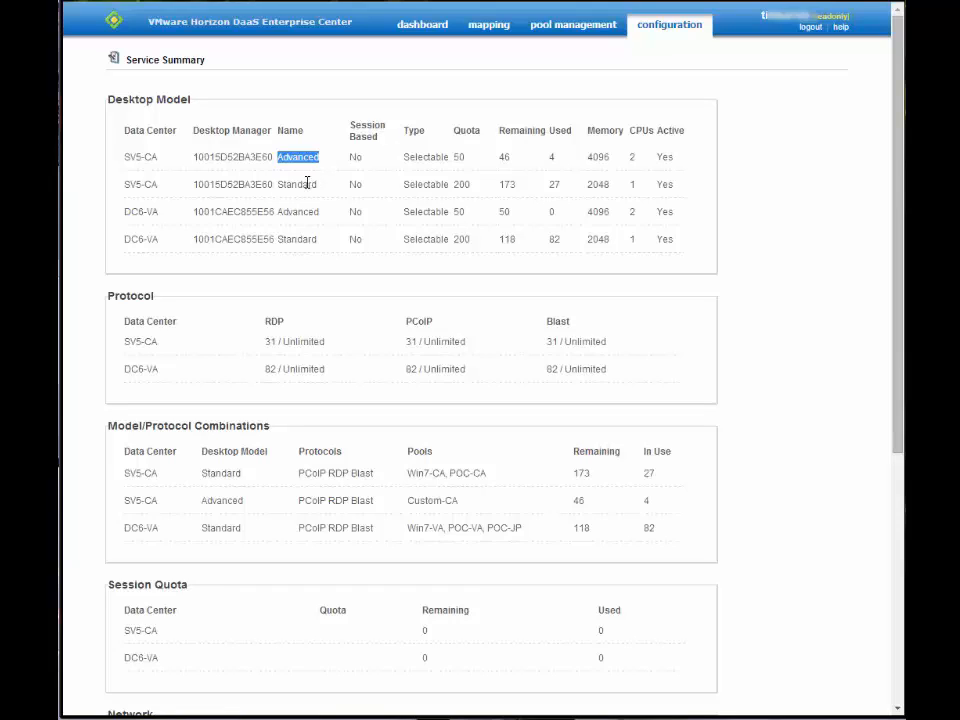
{"action": "left_click", "coordinate": [293, 182]}
{"action": "double_click", "coordinate": [457, 157]}
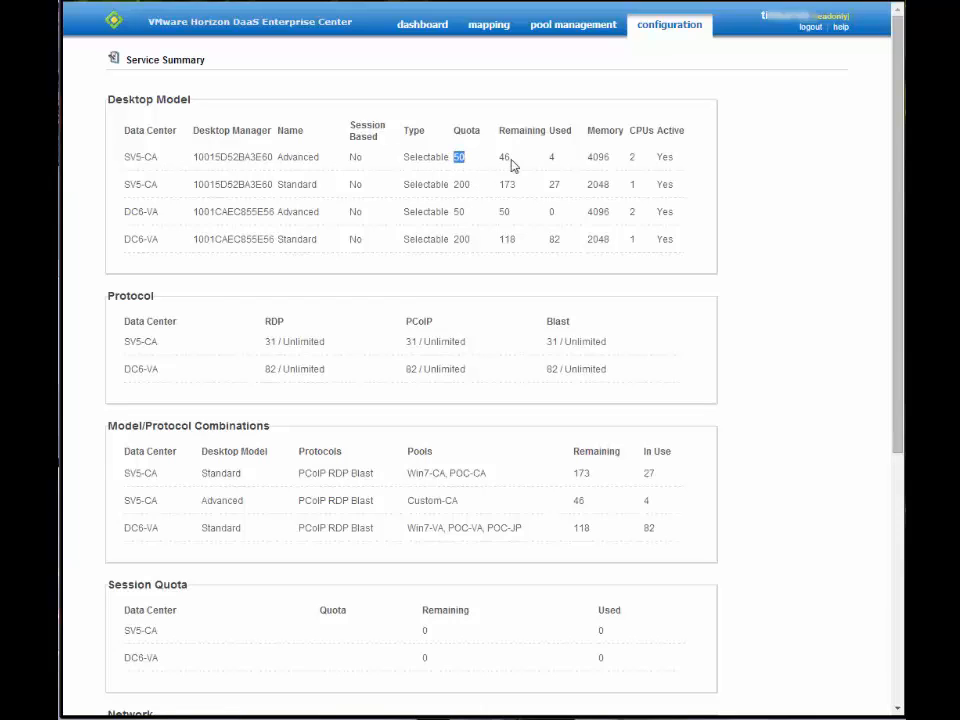
{"action": "double_click", "coordinate": [504, 157]}
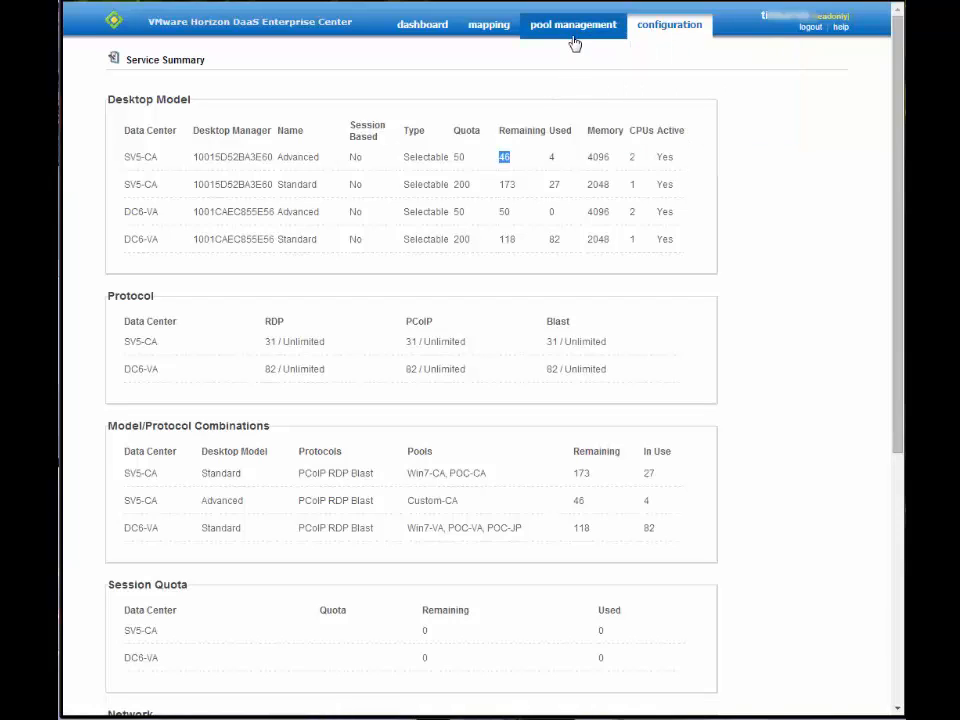
Open the pattern management console and view the details of the Win7-32-CA gold pattern.
{"action": "mouse_move", "coordinate": [572, 38]}
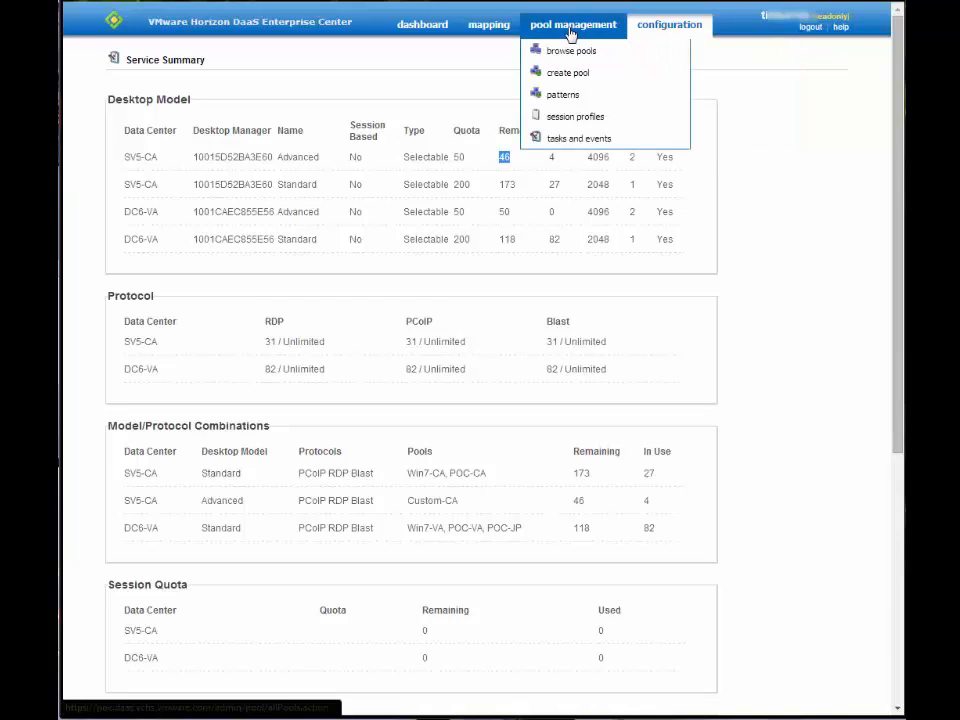
{"action": "left_click", "coordinate": [559, 97]}
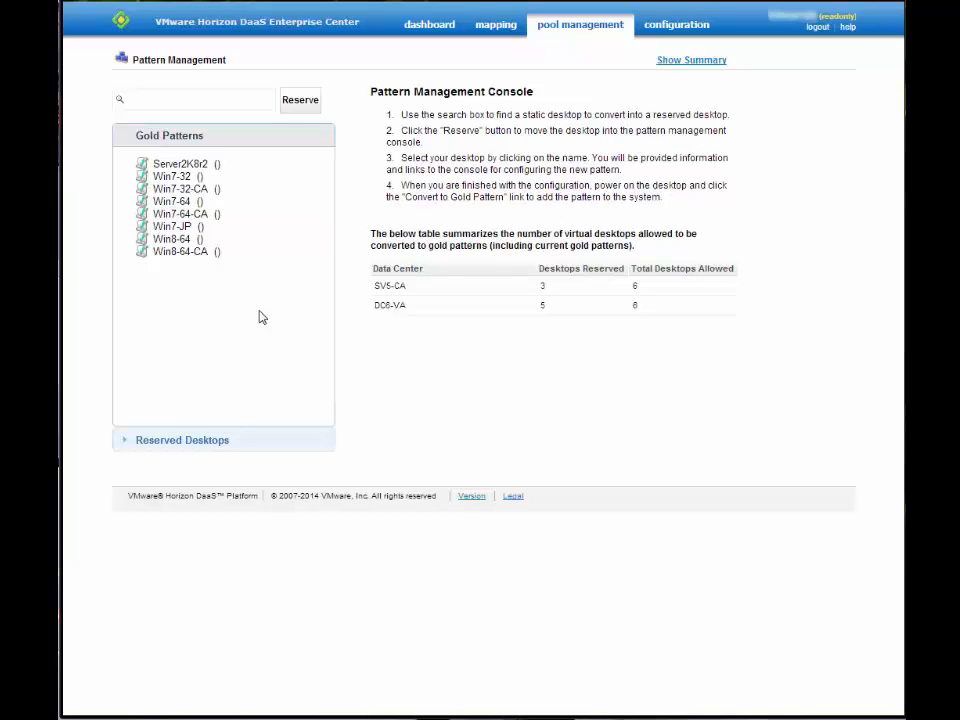
{"action": "left_click", "coordinate": [202, 176]}
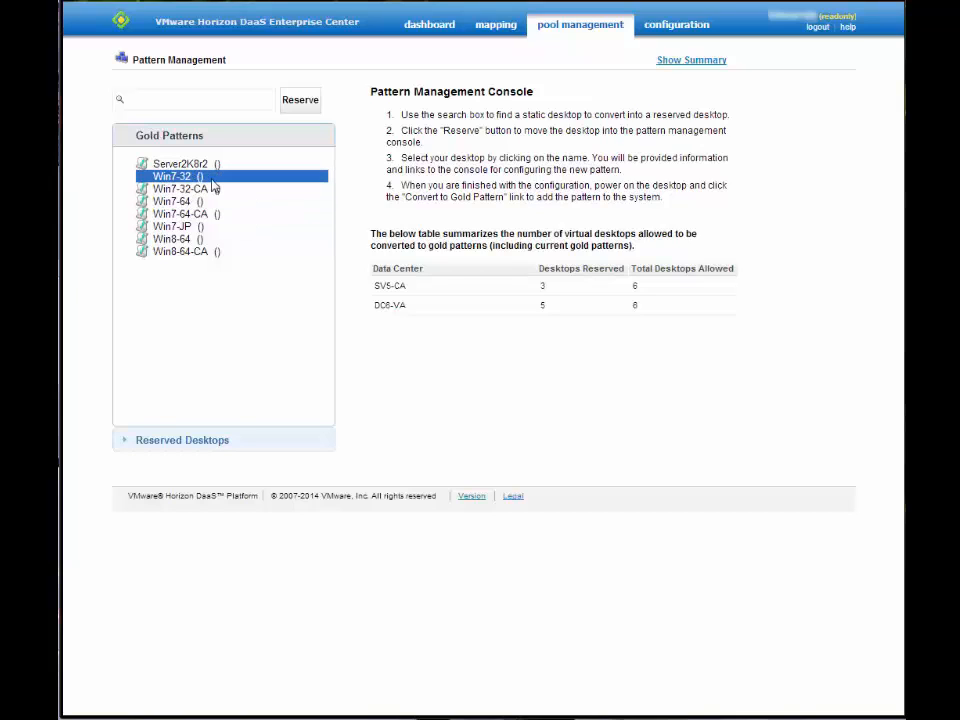
{"action": "left_click", "coordinate": [209, 182]}
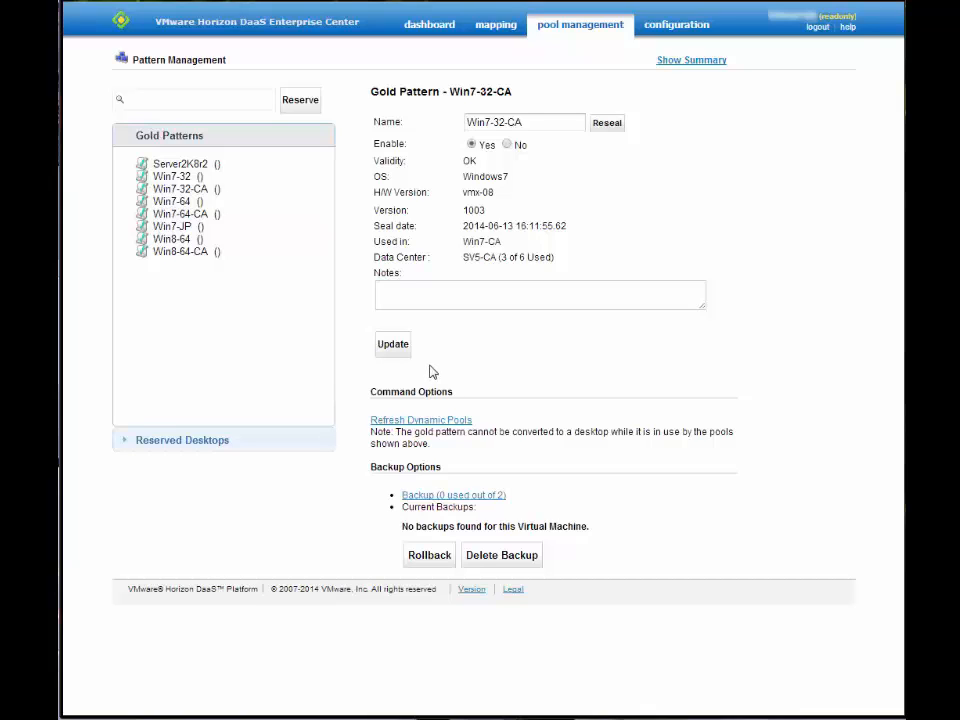
Start a new Individual Desktop Based pool in the SV5-CA data center.
{"action": "mouse_move", "coordinate": [591, 32]}
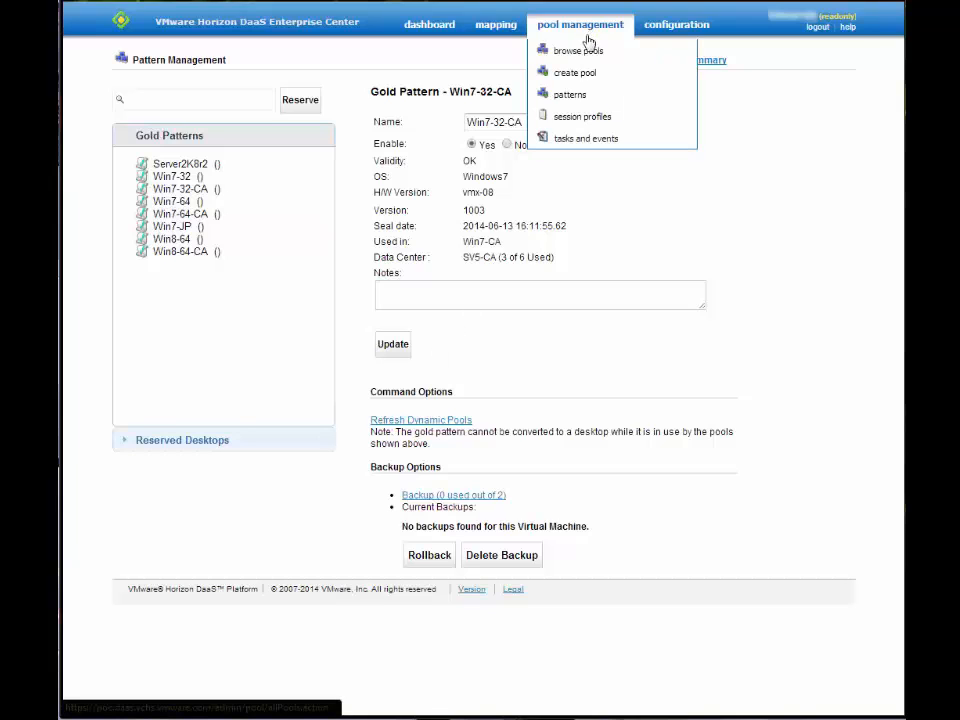
{"action": "left_click", "coordinate": [577, 76]}
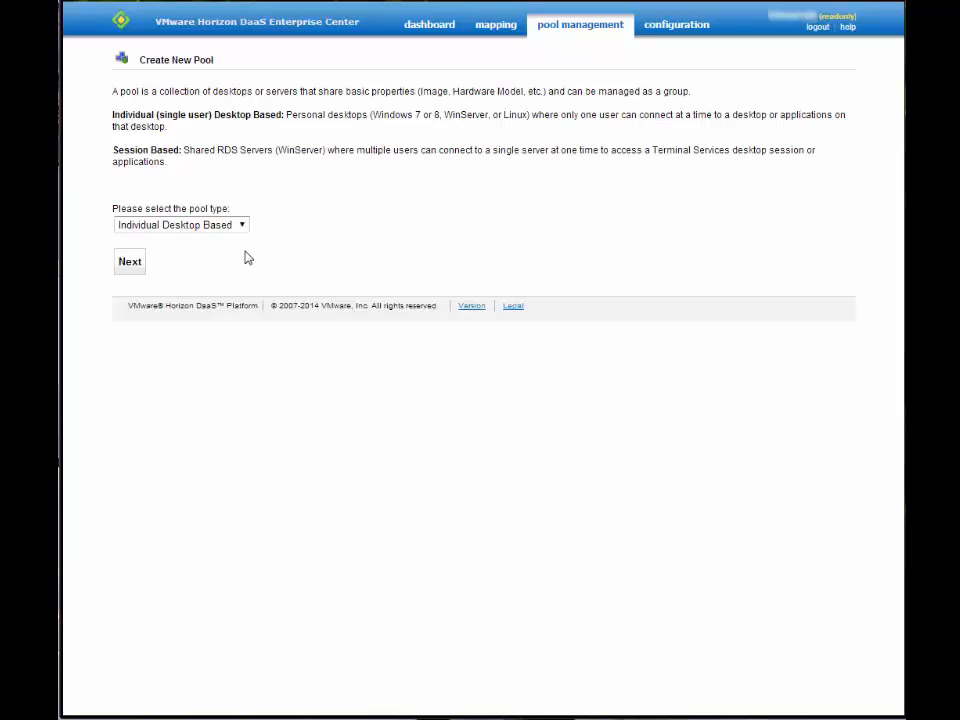
{"action": "left_click", "coordinate": [243, 231]}
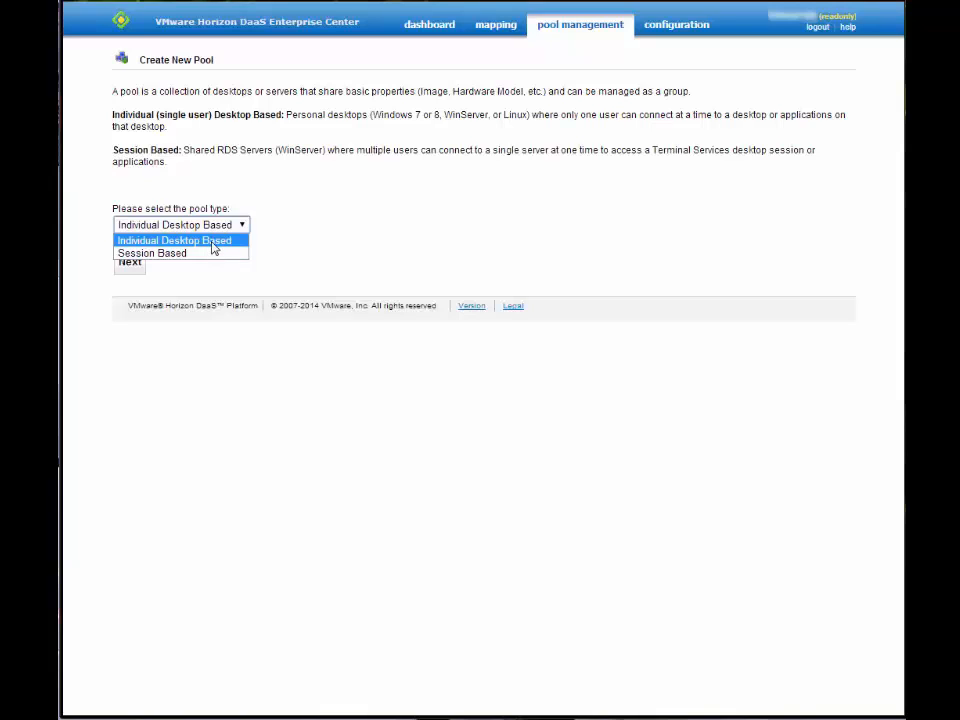
{"action": "left_click", "coordinate": [212, 244]}
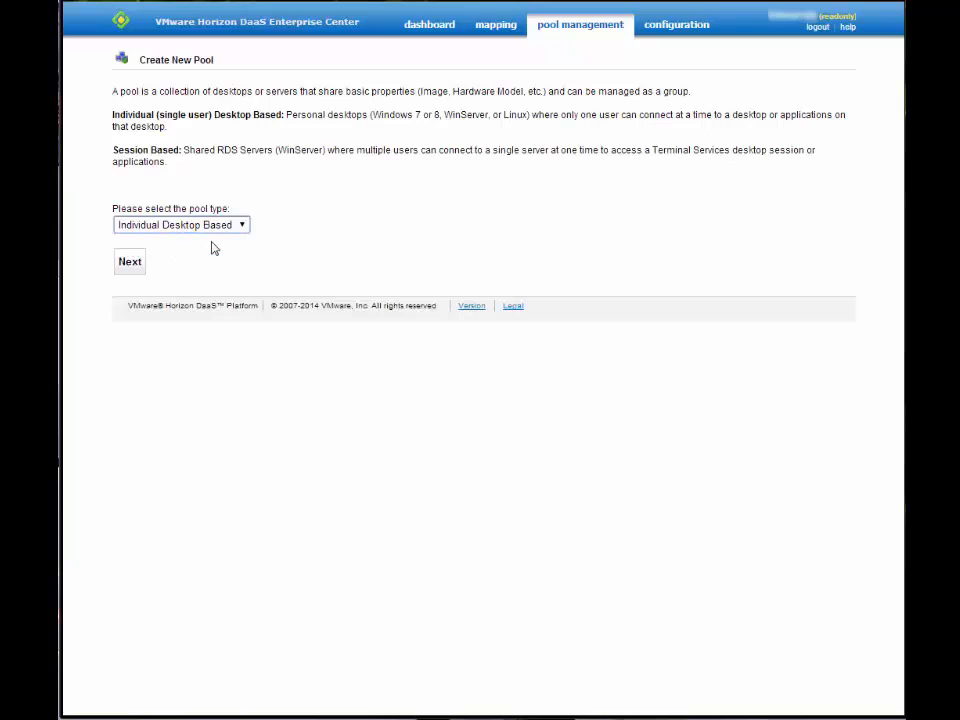
{"action": "left_click", "coordinate": [136, 264]}
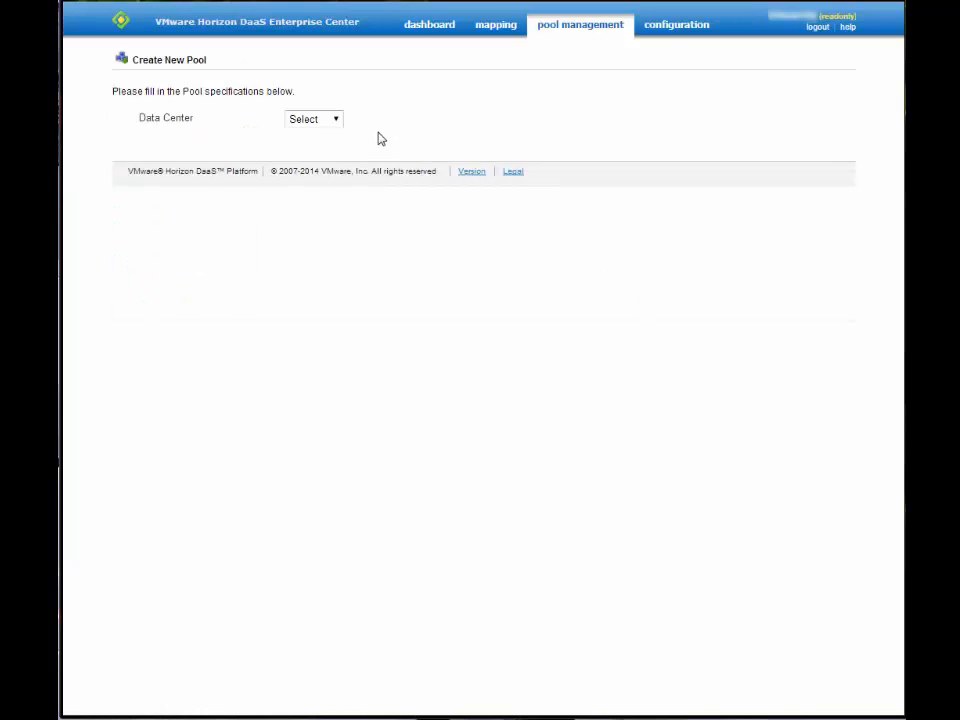
{"action": "left_click", "coordinate": [336, 121]}
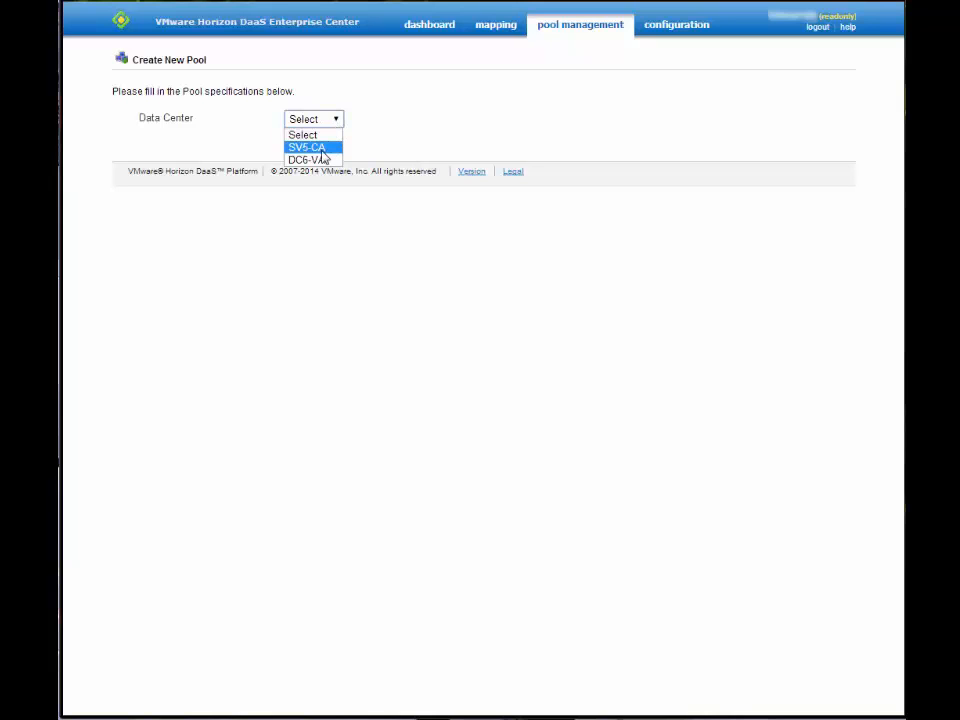
{"action": "left_click", "coordinate": [322, 150]}
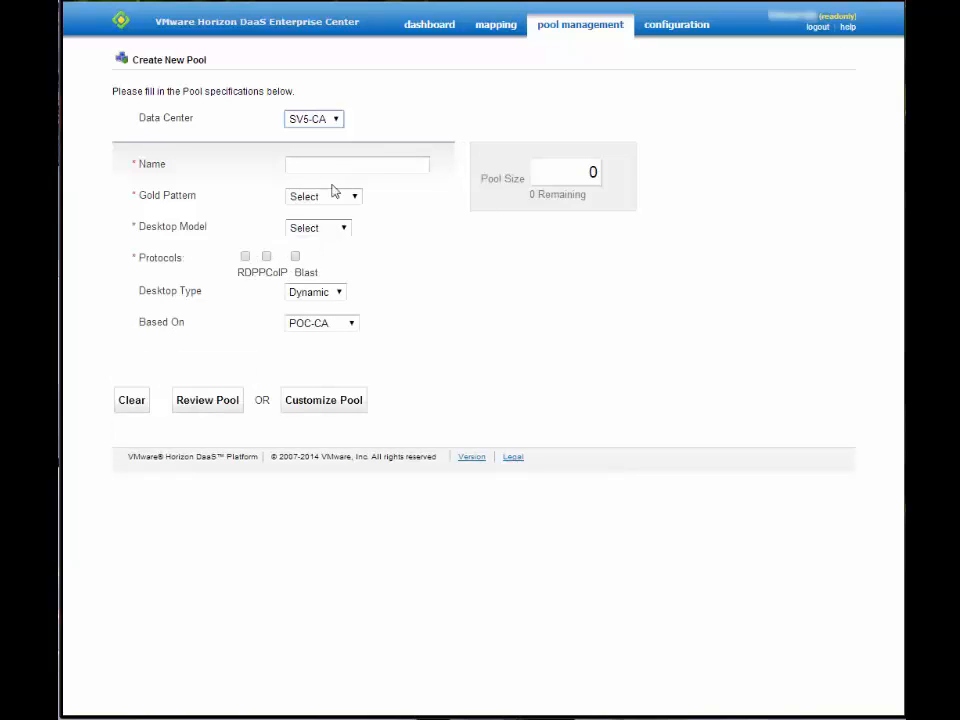
Name the pool "Accounting Pool" and choose the Win7-64-CA gold pattern with the Standard desktop model.
{"action": "left_click", "coordinate": [336, 165]}
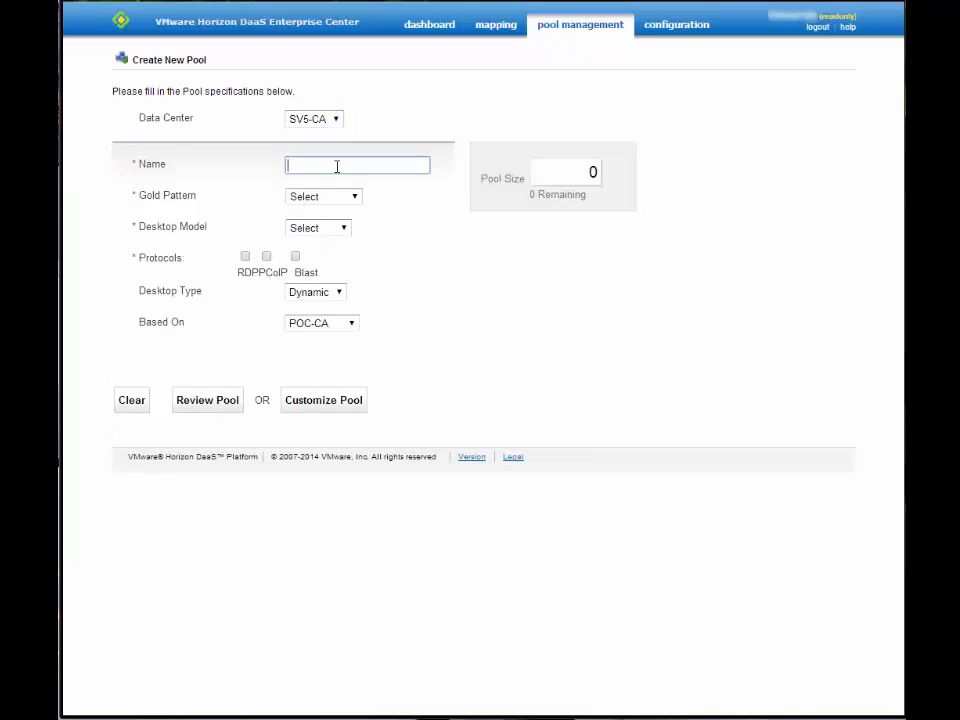
{"action": "type", "text": "Accounting Pool"}
{"action": "left_click", "coordinate": [355, 199]}
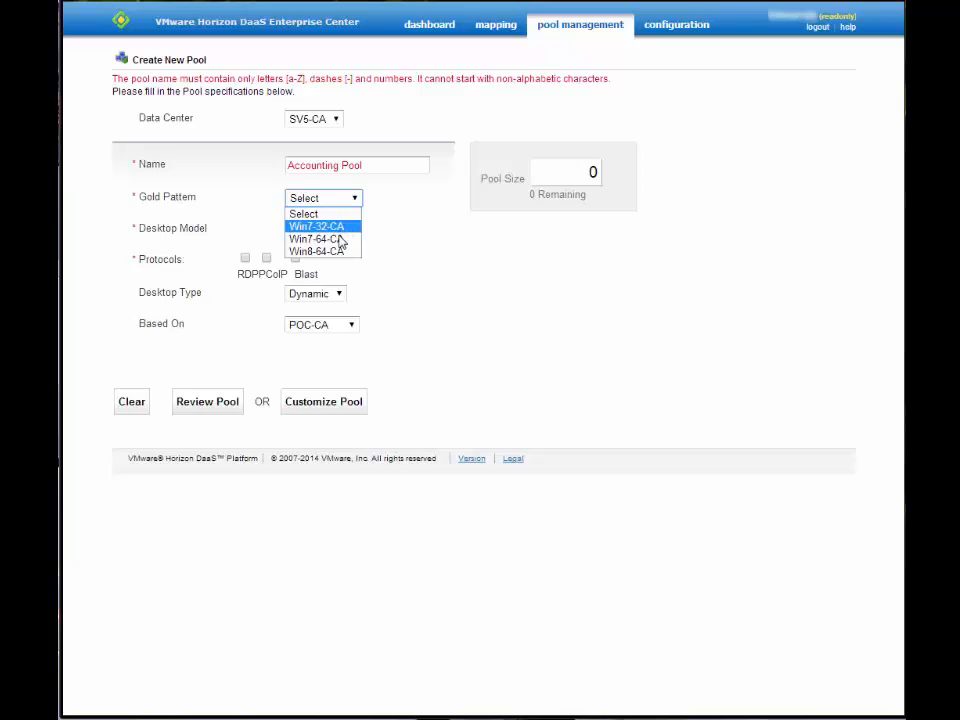
{"action": "left_click", "coordinate": [337, 239]}
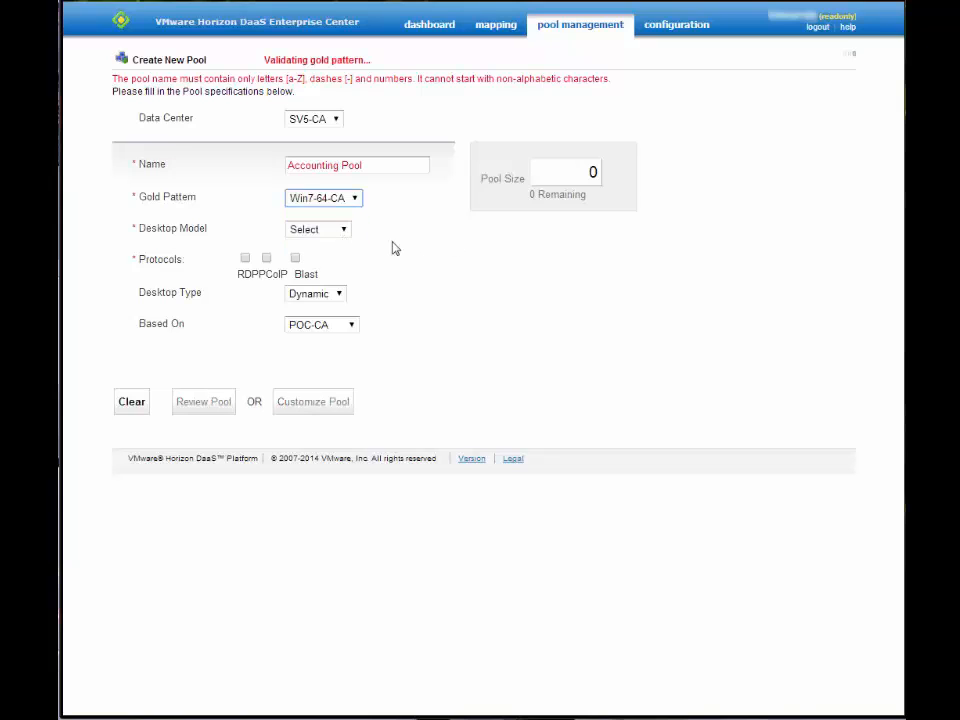
{"action": "left_click", "coordinate": [343, 230]}
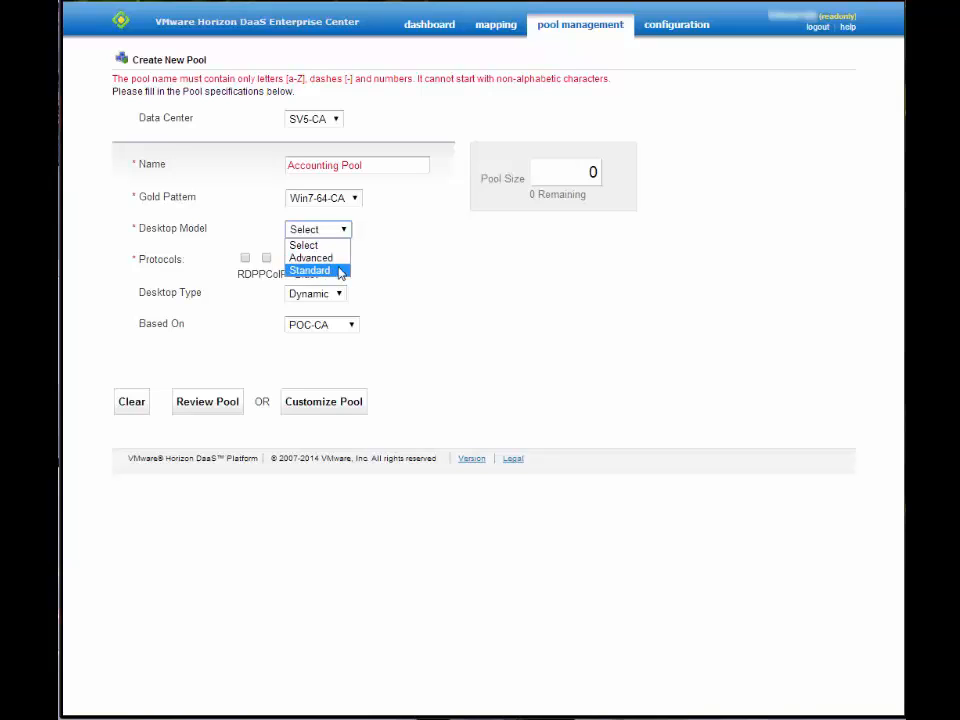
{"action": "left_click", "coordinate": [341, 271]}
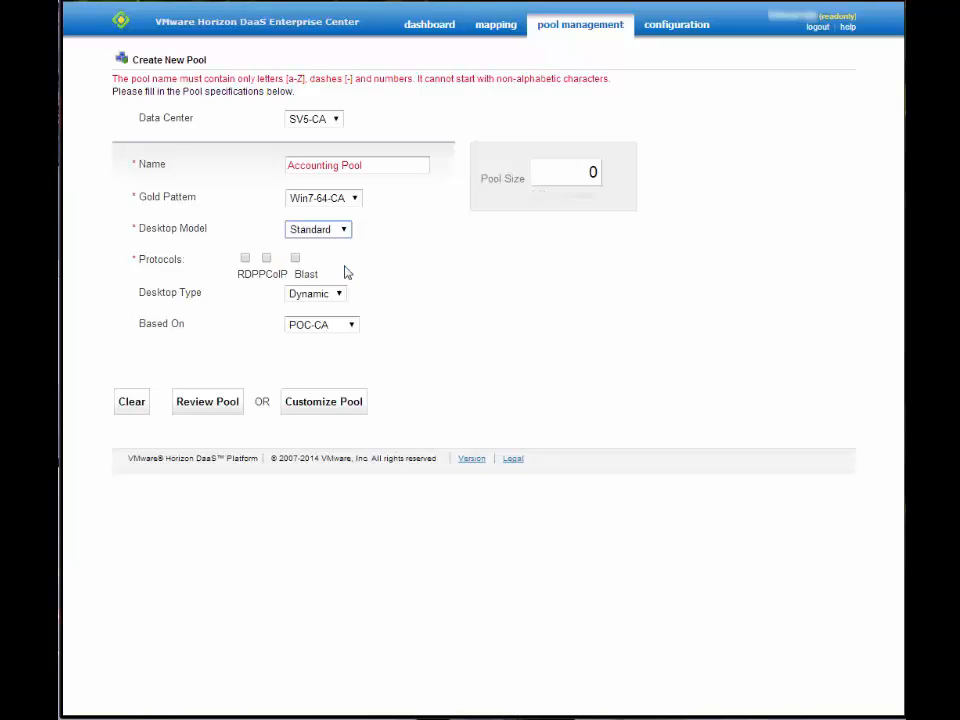
Enable the RDP, PCoIP and Blast protocols, and set the pool's desktop type to Static, based on Win7-CA.
{"action": "left_click", "coordinate": [245, 258]}
{"action": "left_click", "coordinate": [266, 258]}
{"action": "left_click", "coordinate": [295, 258]}
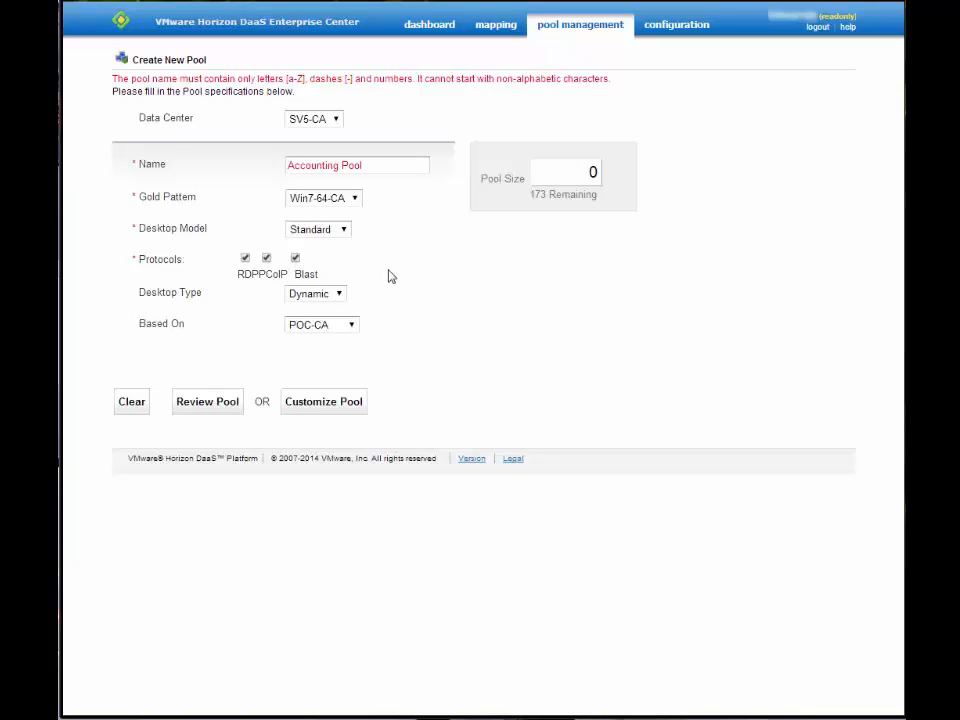
{"action": "left_click", "coordinate": [340, 295]}
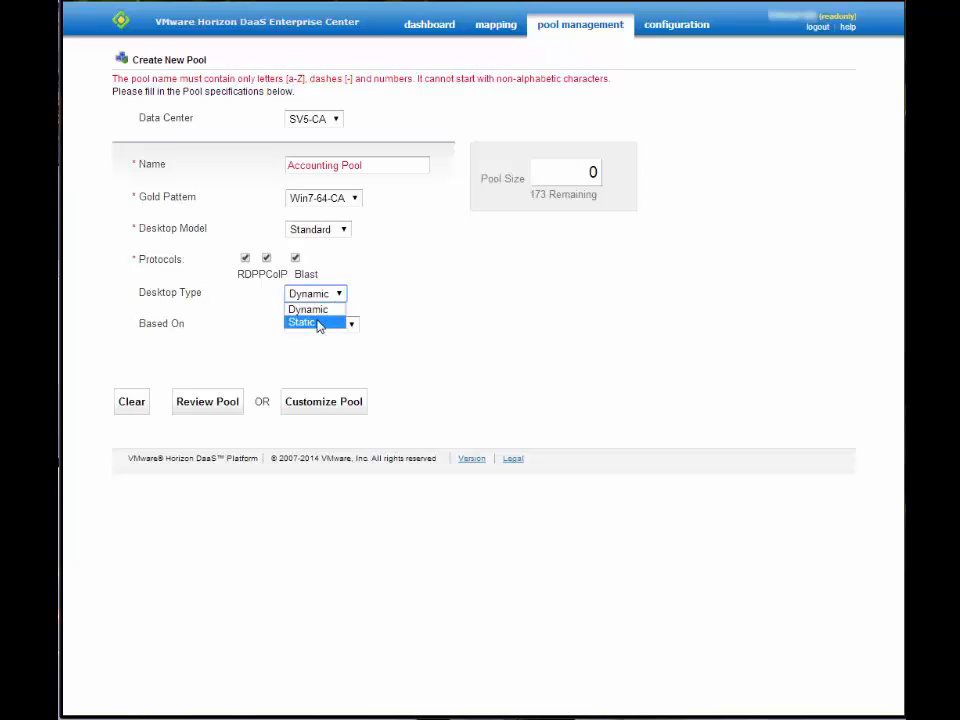
{"action": "left_click", "coordinate": [318, 322]}
{"action": "left_click", "coordinate": [349, 327]}
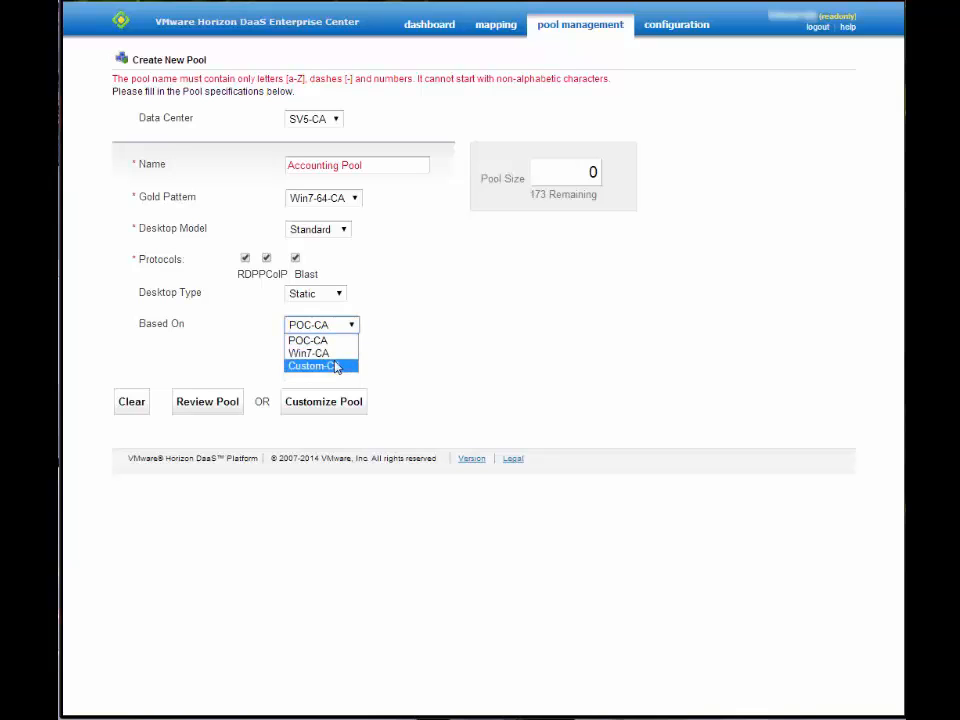
{"action": "left_click", "coordinate": [337, 355]}
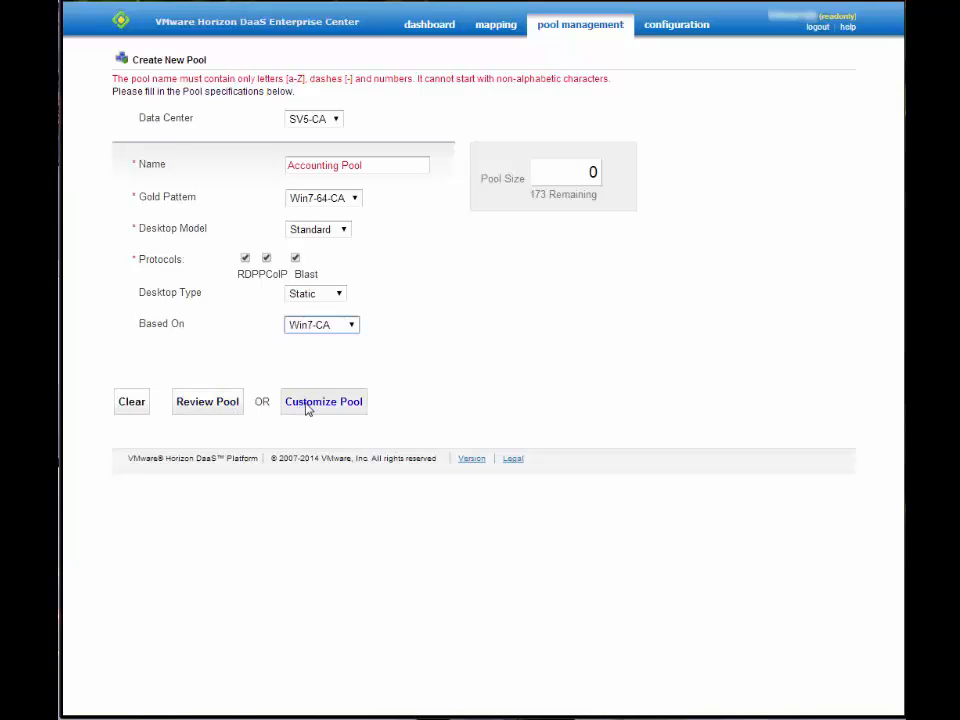
Change the pool name to "AccountingPool" without the space and submit the pool for review.
{"action": "left_click", "coordinate": [206, 402]}
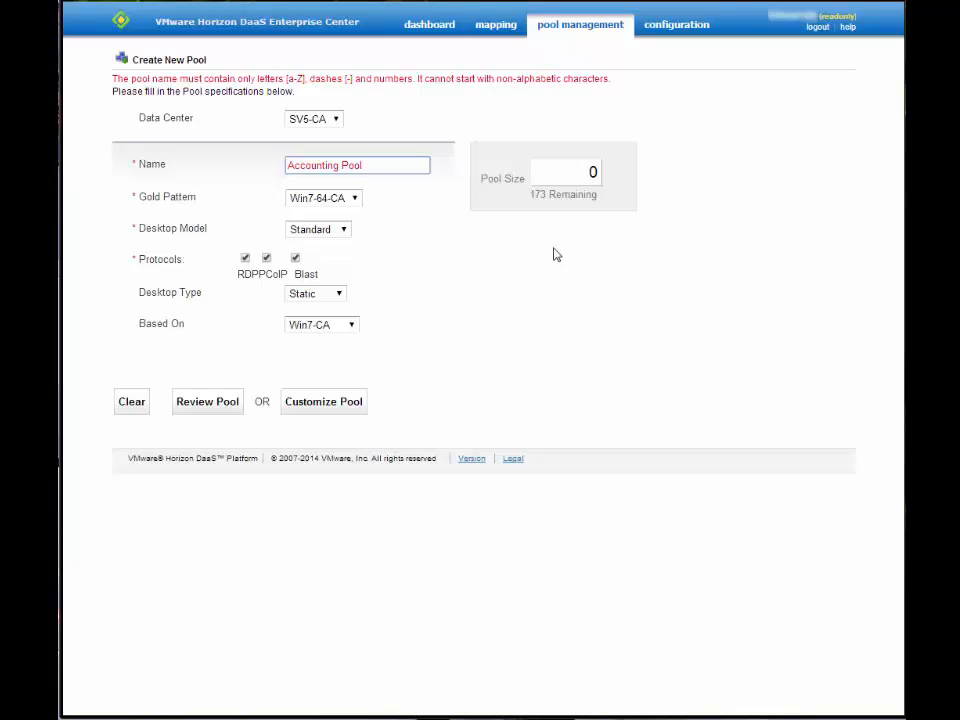
{"action": "left_click", "coordinate": [343, 165]}
{"action": "key", "text": "BackSpace"}
{"action": "left_click", "coordinate": [214, 406]}
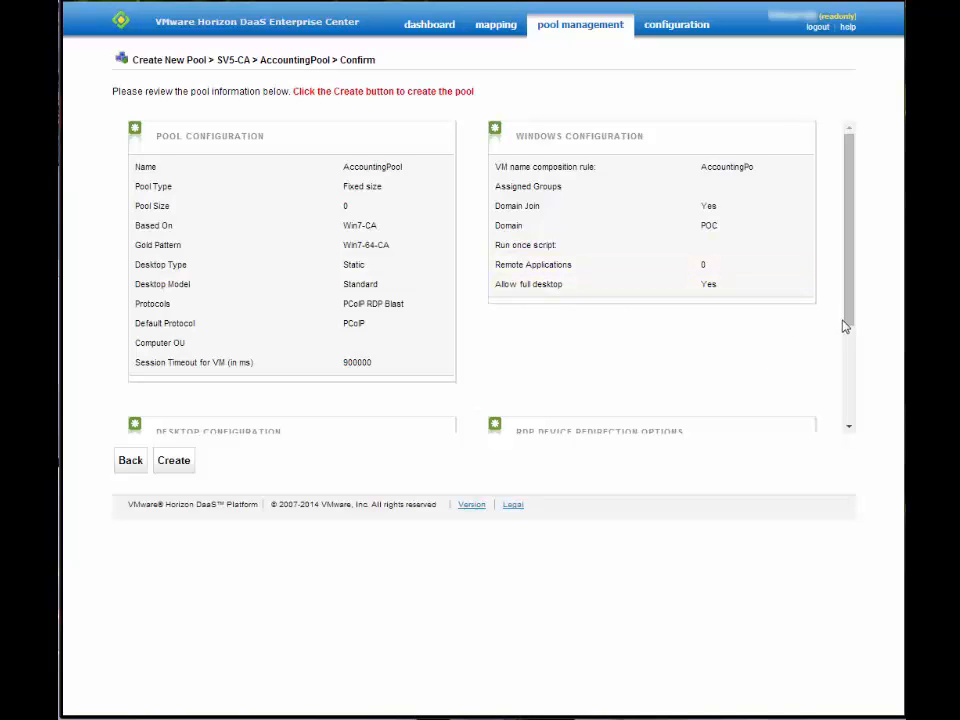
Examine the new pool's full configuration on the confirmation page and go back without creating it.
{"action": "left_click_drag", "start_coordinate": [851, 317], "coordinate": [846, 424]}
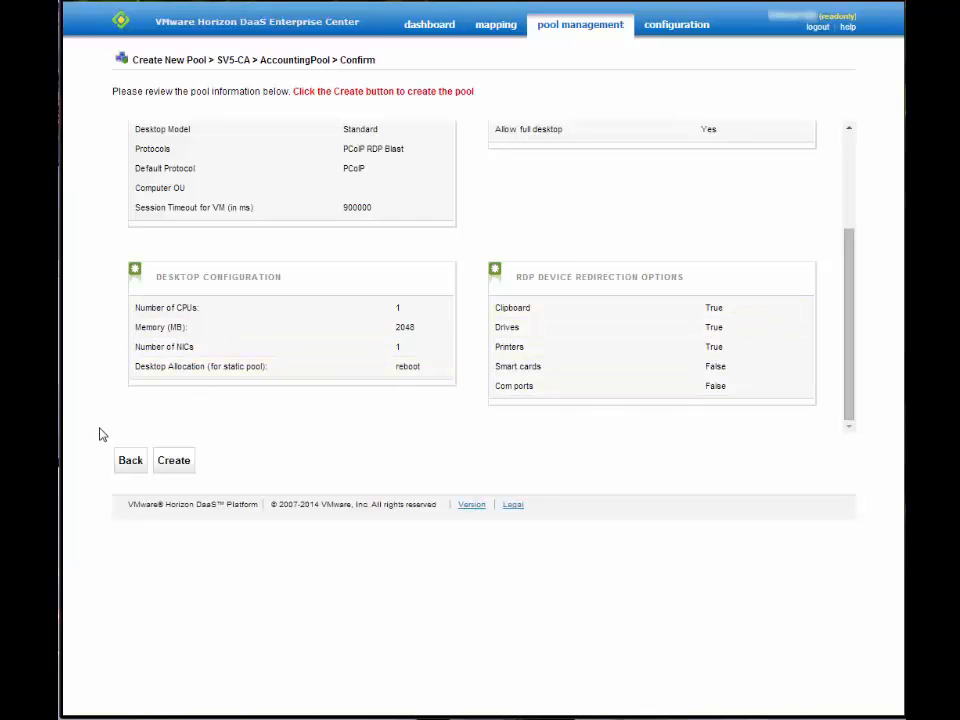
{"action": "scroll", "coordinate": [434, 412], "scroll_direction": "up", "scroll_amount": 3}
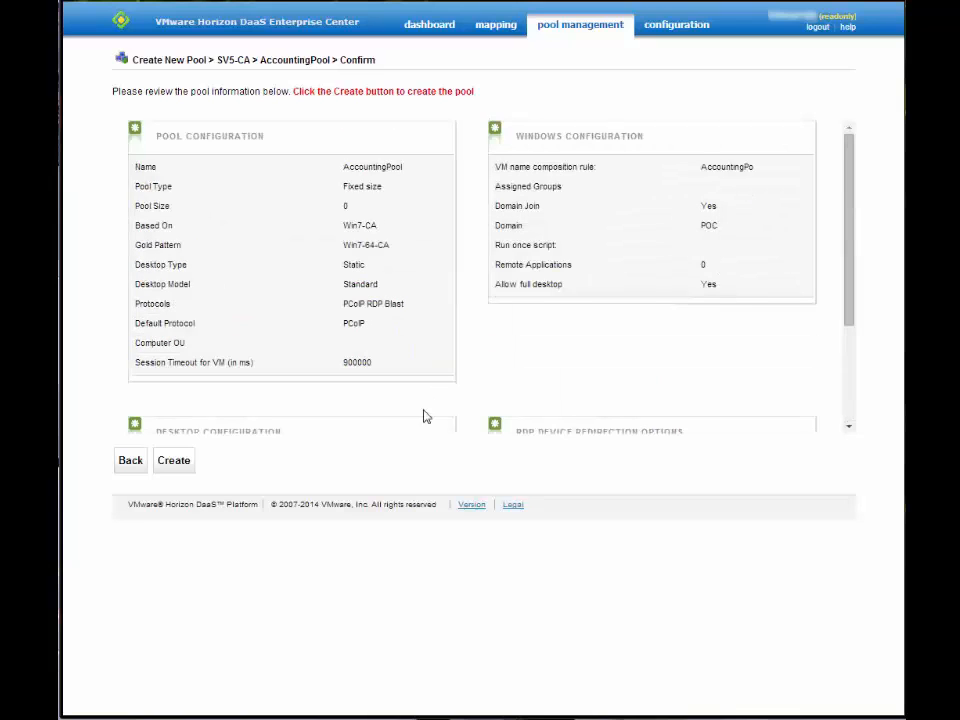
{"action": "left_click", "coordinate": [131, 461]}
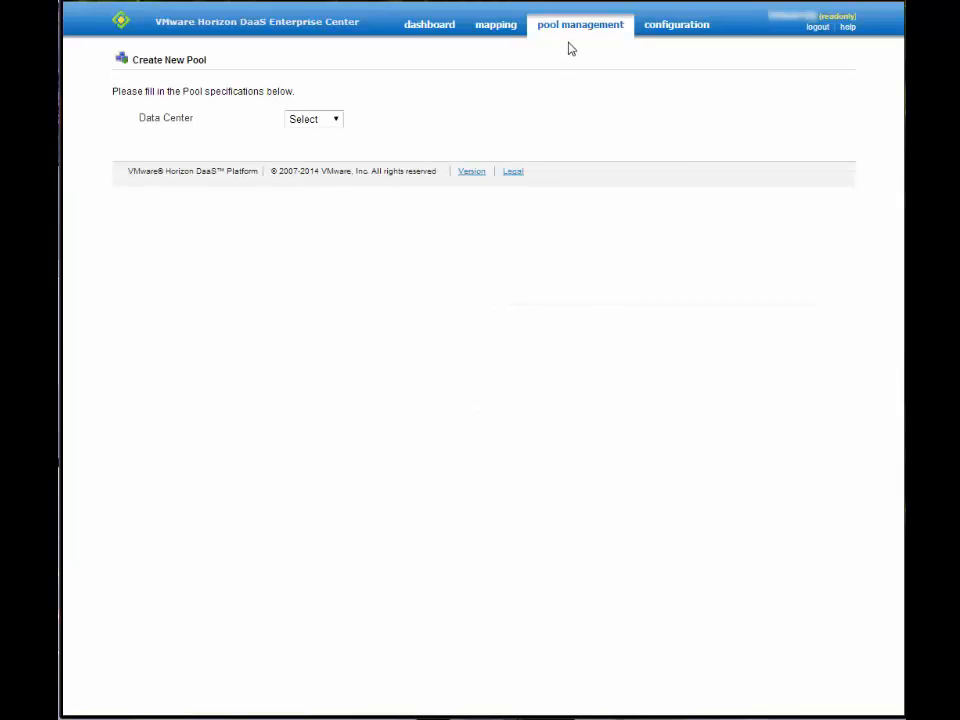
Open the Custom-CA pool for editing, review all its settings sections from Pool Info to User Experience, and cancel without saving.
{"action": "mouse_move", "coordinate": [571, 34]}
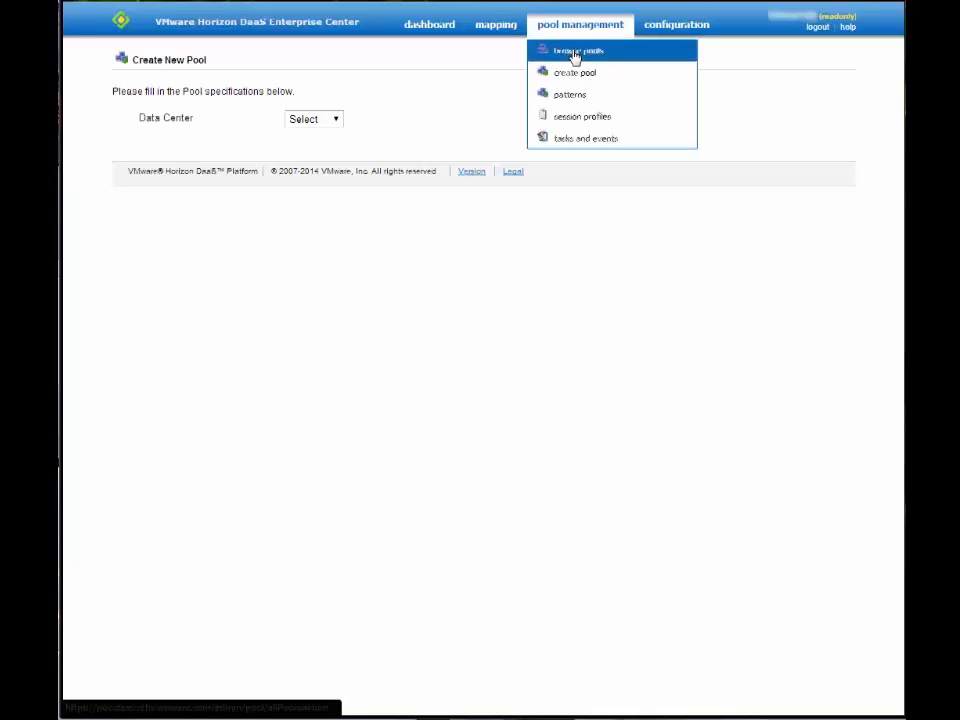
{"action": "left_click", "coordinate": [575, 53]}
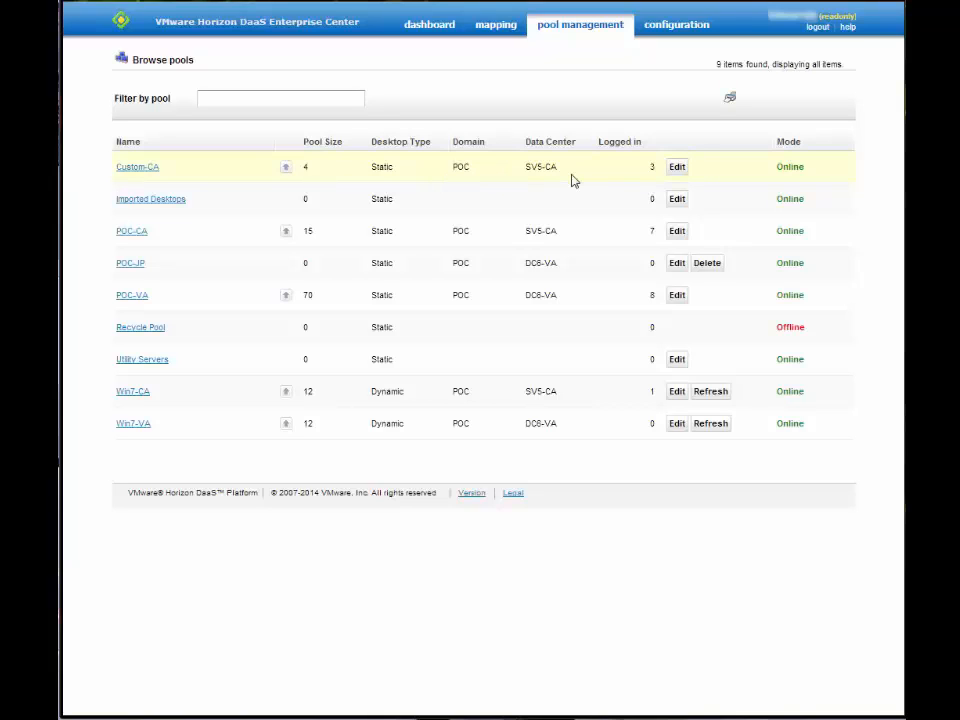
{"action": "left_click", "coordinate": [677, 167]}
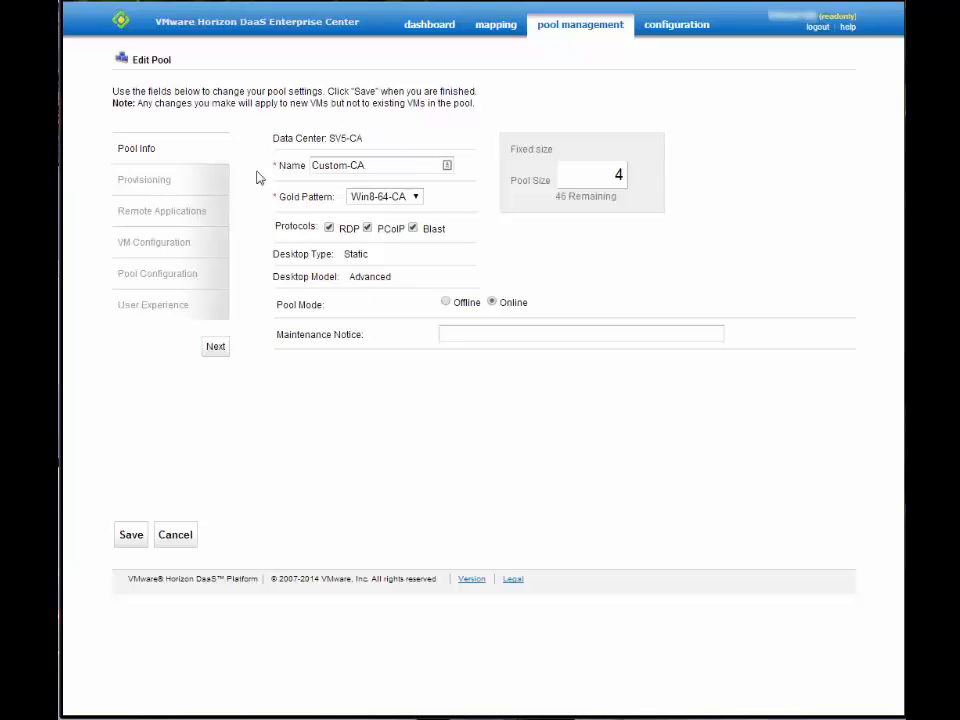
{"action": "left_click", "coordinate": [143, 186]}
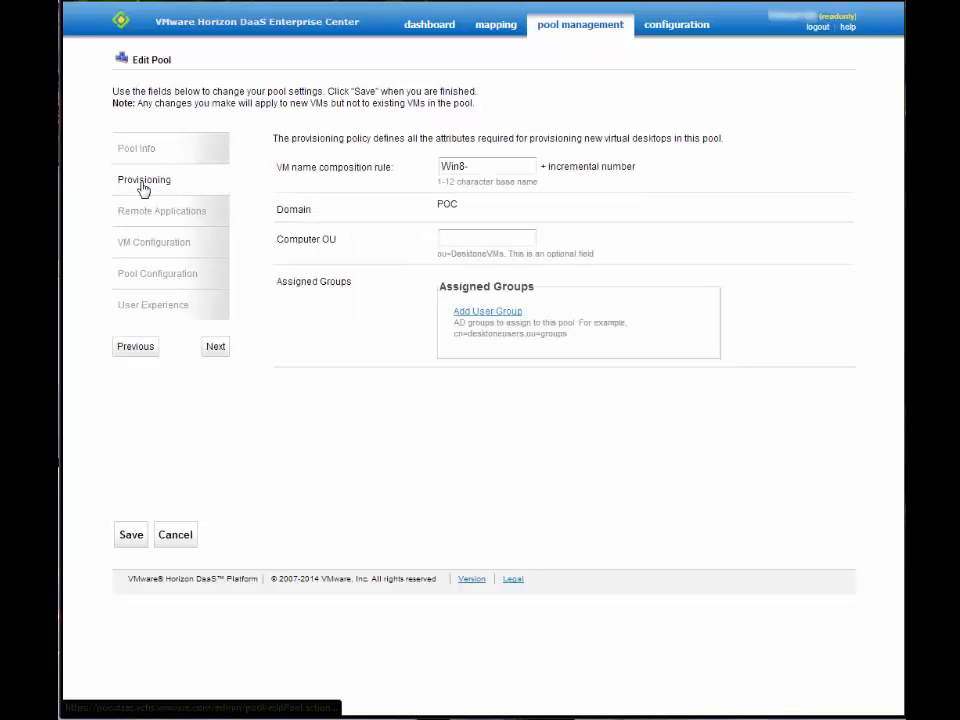
{"action": "left_click", "coordinate": [156, 216]}
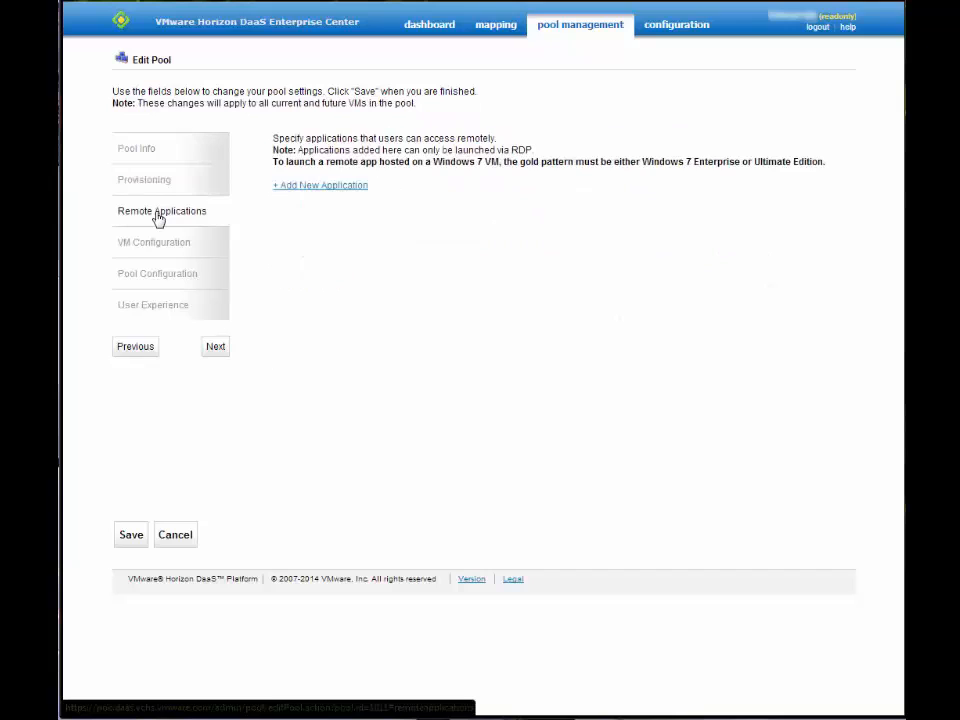
{"action": "left_click", "coordinate": [155, 250]}
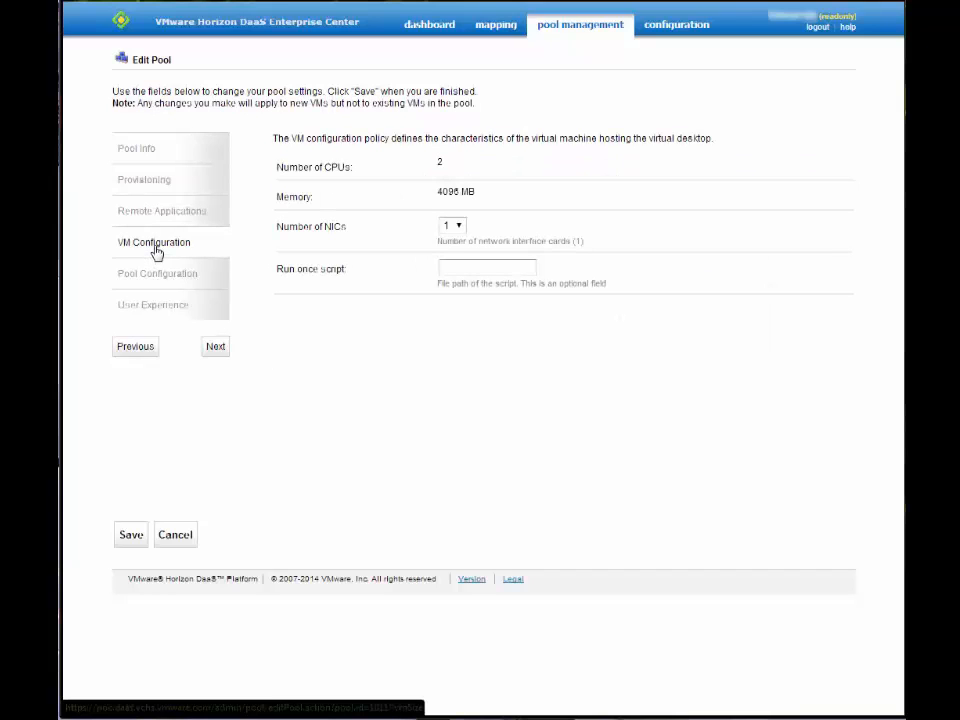
{"action": "left_click", "coordinate": [155, 278]}
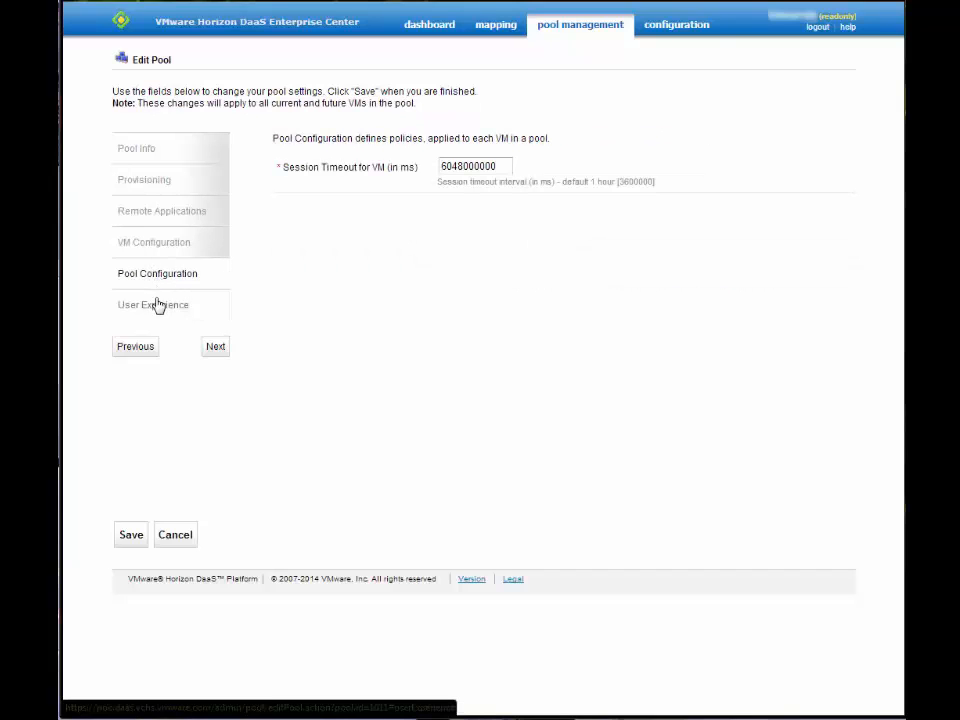
{"action": "left_click", "coordinate": [156, 306]}
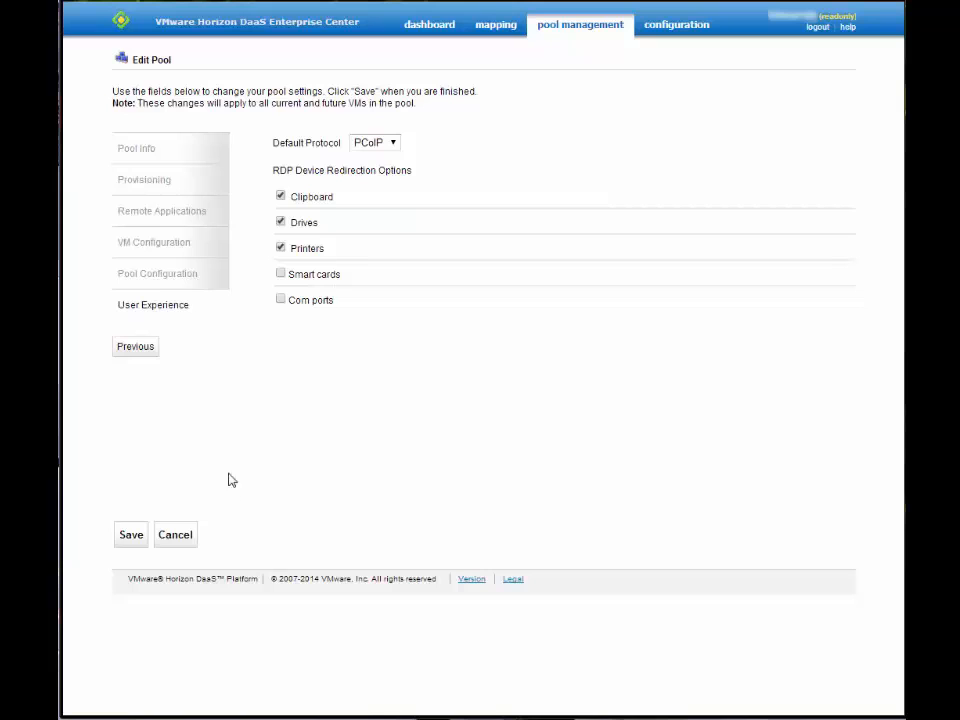
{"action": "left_click", "coordinate": [186, 542]}
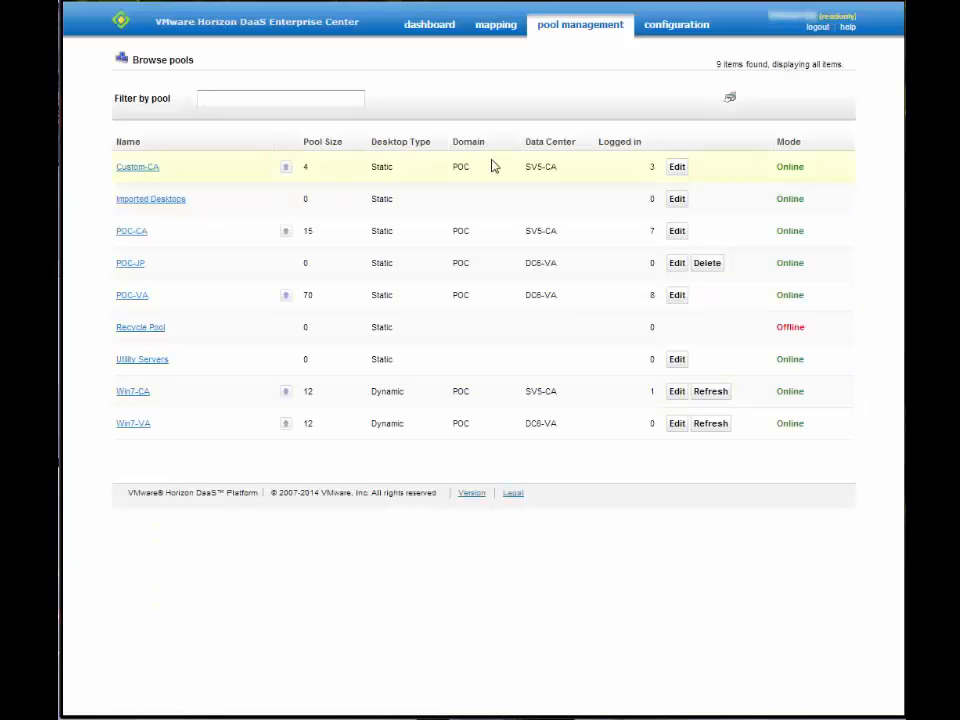
View the power operations available for the POC-CA pool, and examine the Custom-CA pool's details, virtual machines and sessions.
{"action": "left_click", "coordinate": [286, 233]}
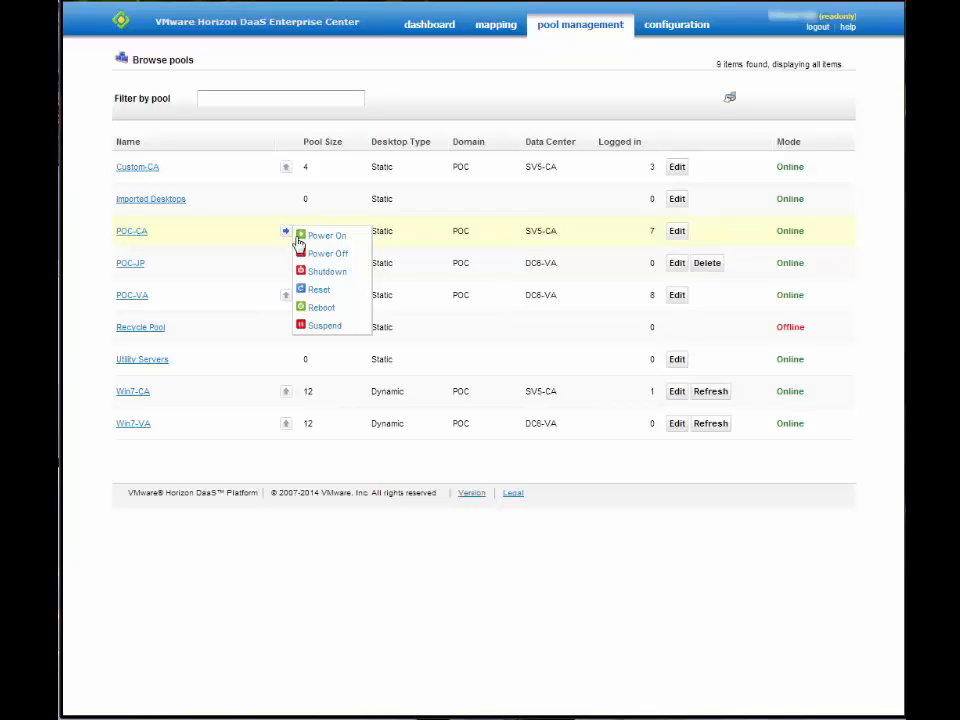
{"action": "left_click", "coordinate": [343, 327]}
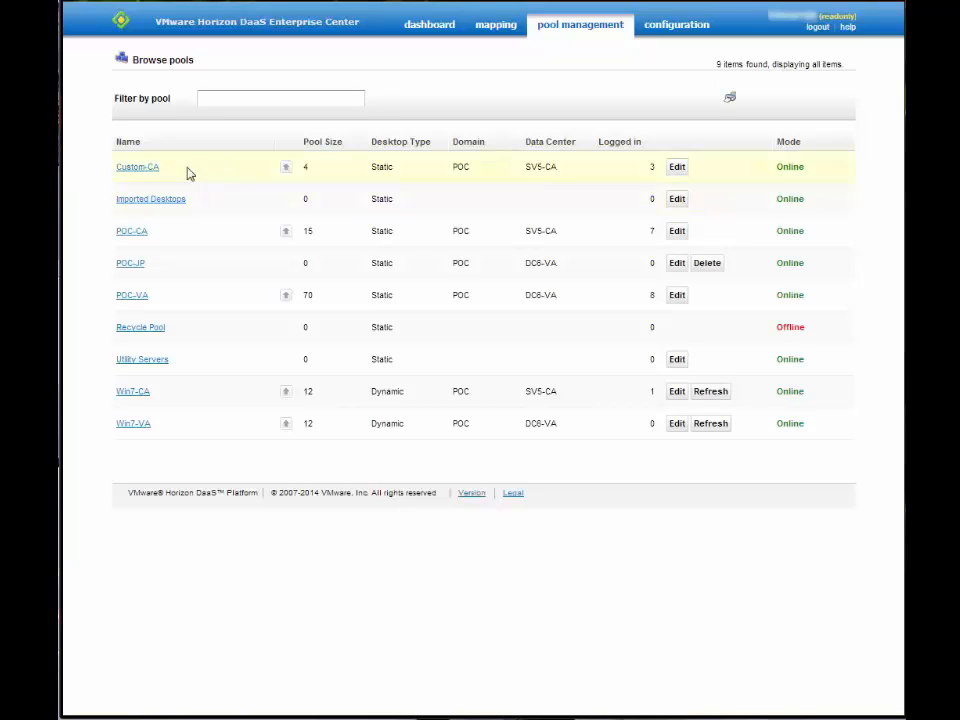
{"action": "left_click", "coordinate": [139, 170]}
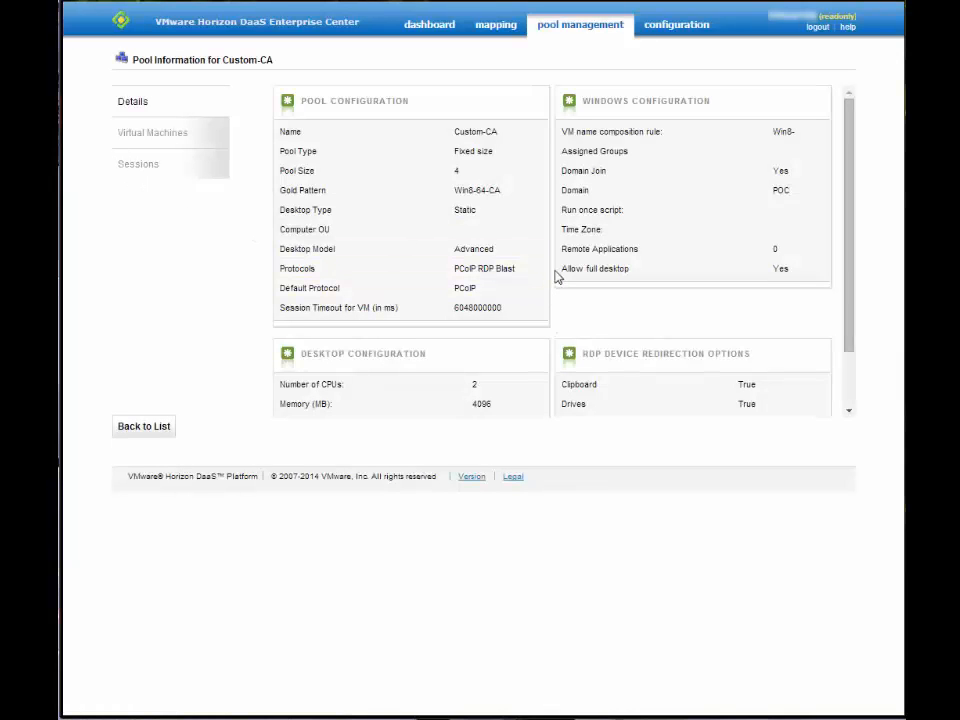
{"action": "left_click", "coordinate": [155, 134]}
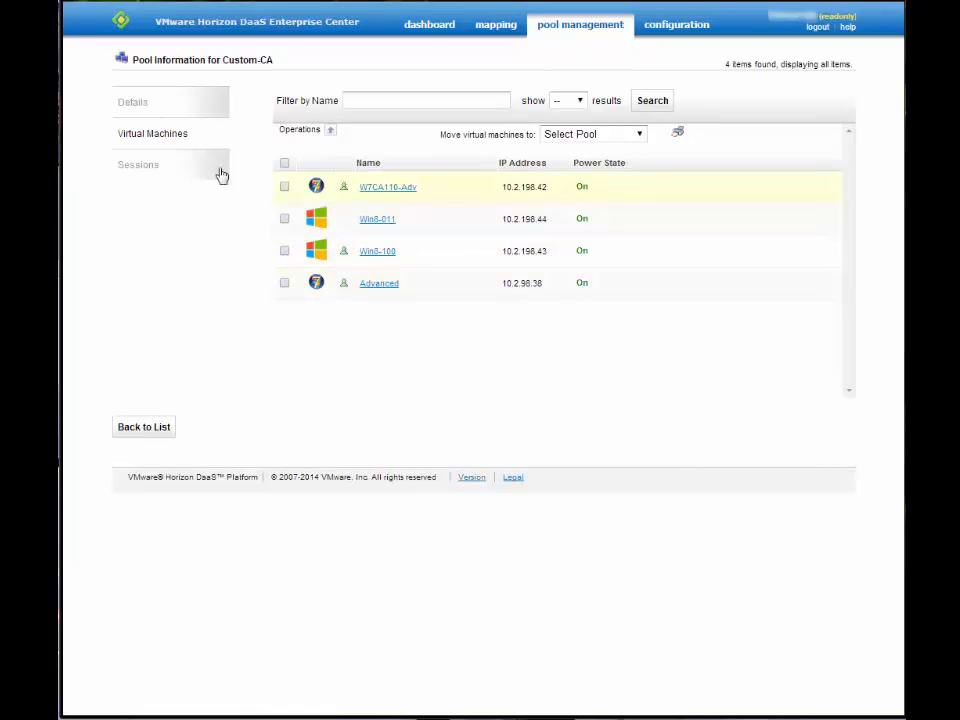
{"action": "left_click", "coordinate": [140, 171]}
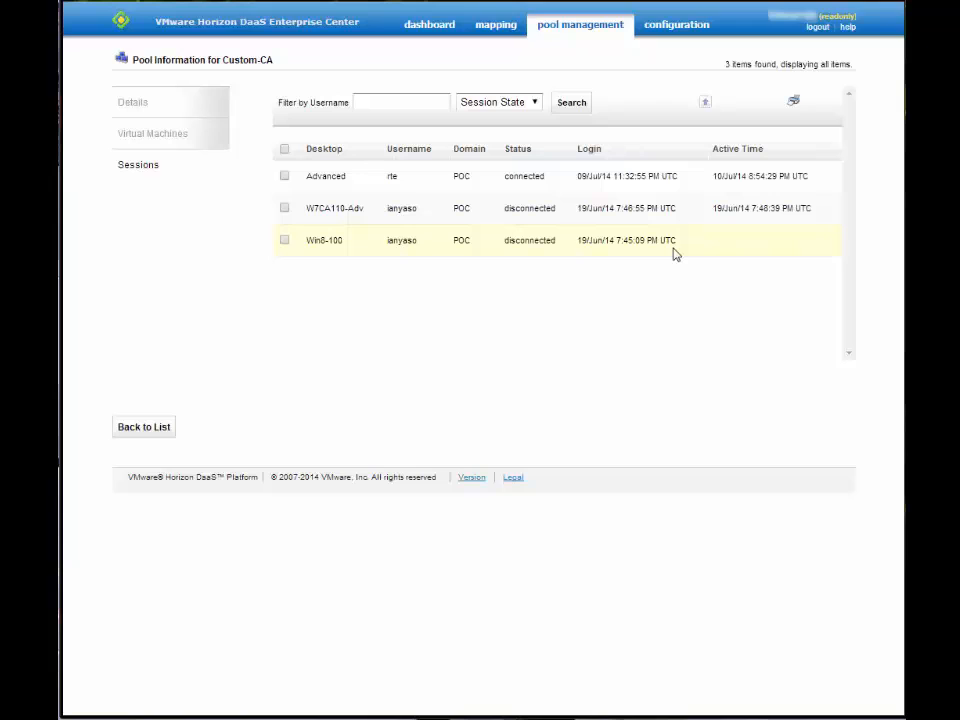
In the user mappings, open the add and edit fields for the user mapped to W7VA111 and view that desktop's power actions.
{"action": "left_click", "coordinate": [489, 31]}
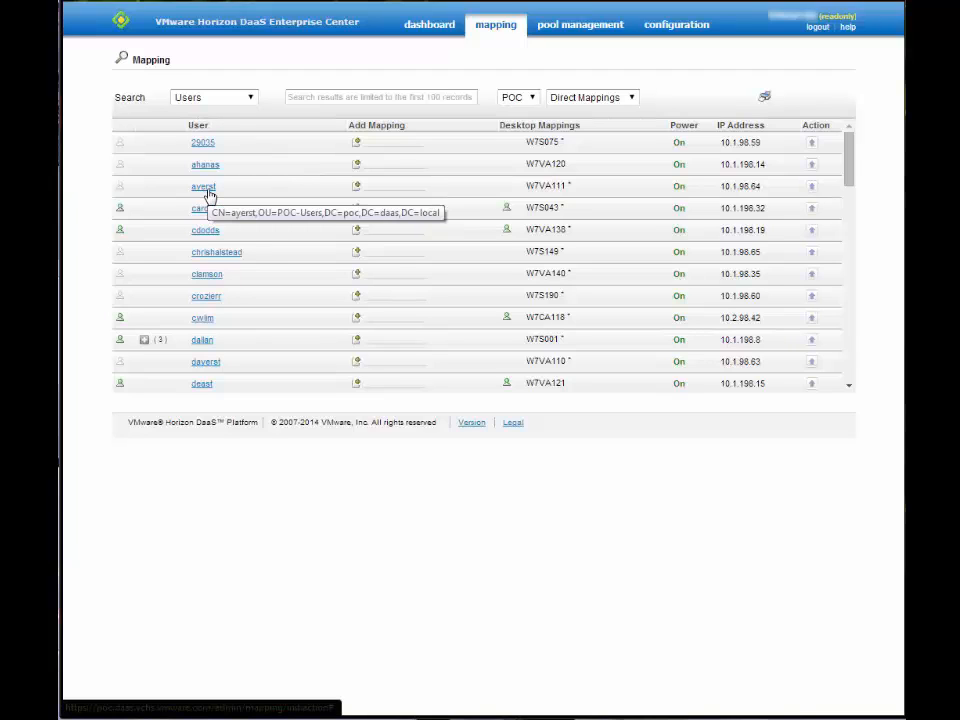
{"action": "left_click", "coordinate": [357, 187]}
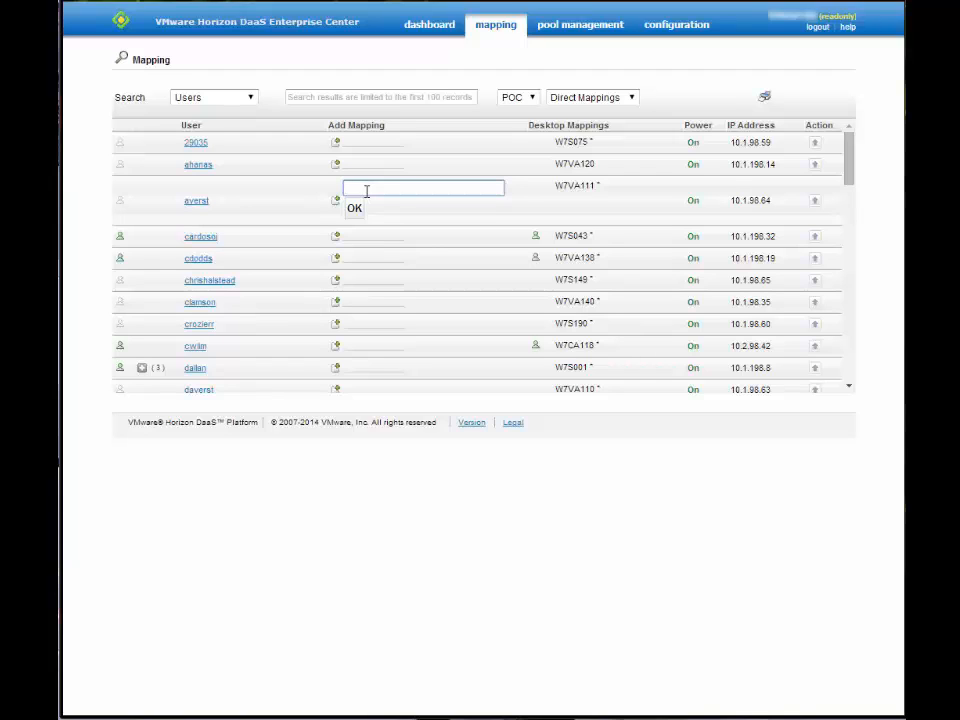
{"action": "left_click", "coordinate": [645, 187]}
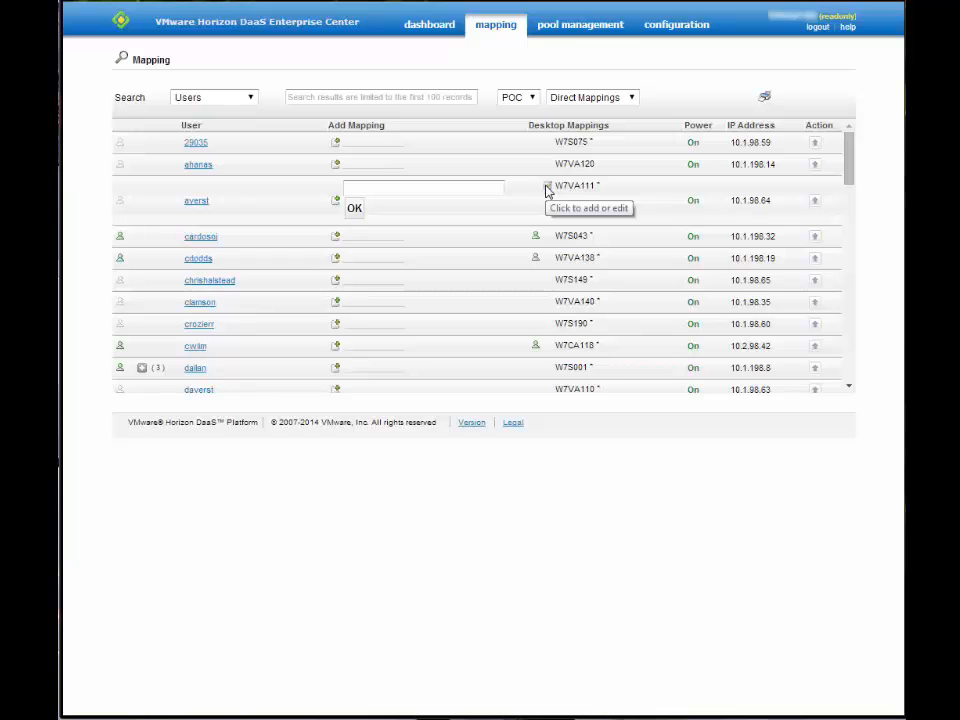
{"action": "left_click", "coordinate": [548, 190]}
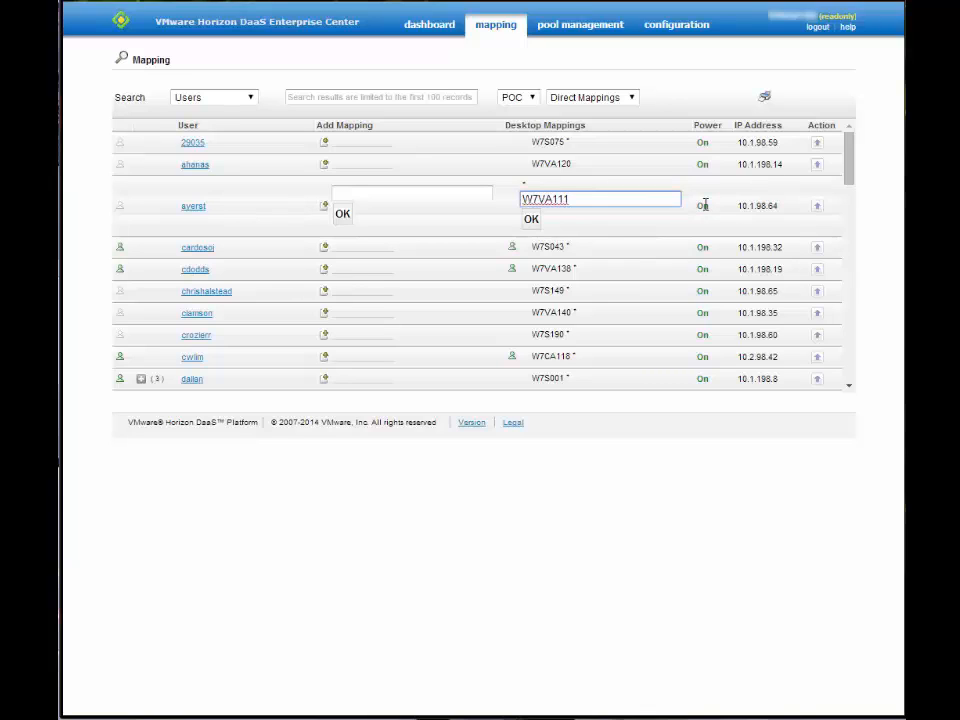
{"action": "left_click", "coordinate": [816, 207]}
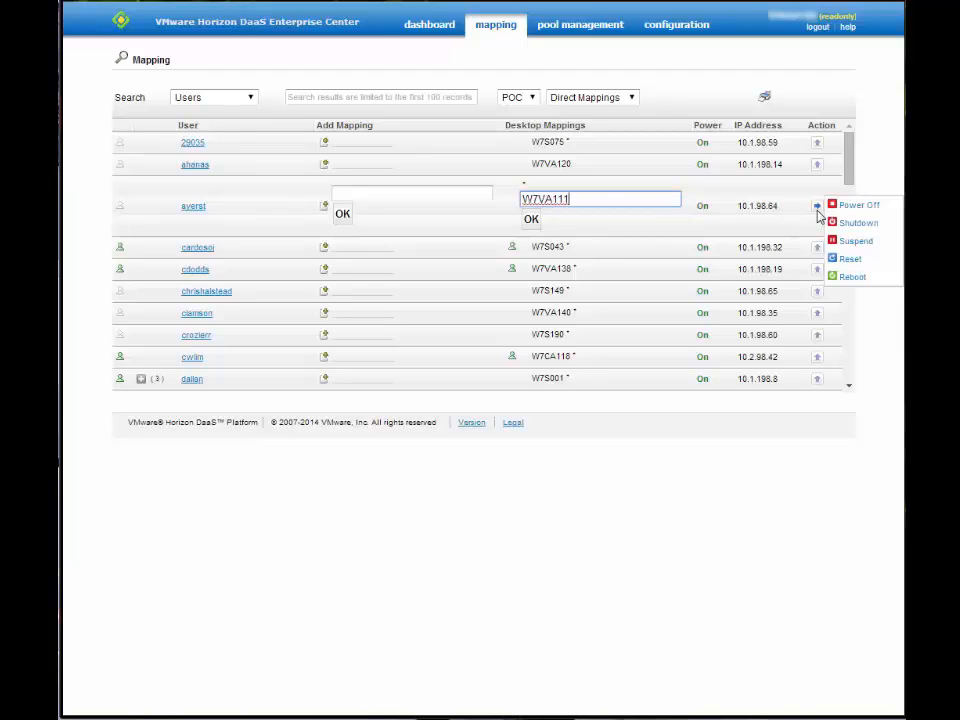
Check which categories the mapping search offers, keep it on Users, and return to the dashboard.
{"action": "left_click", "coordinate": [252, 98]}
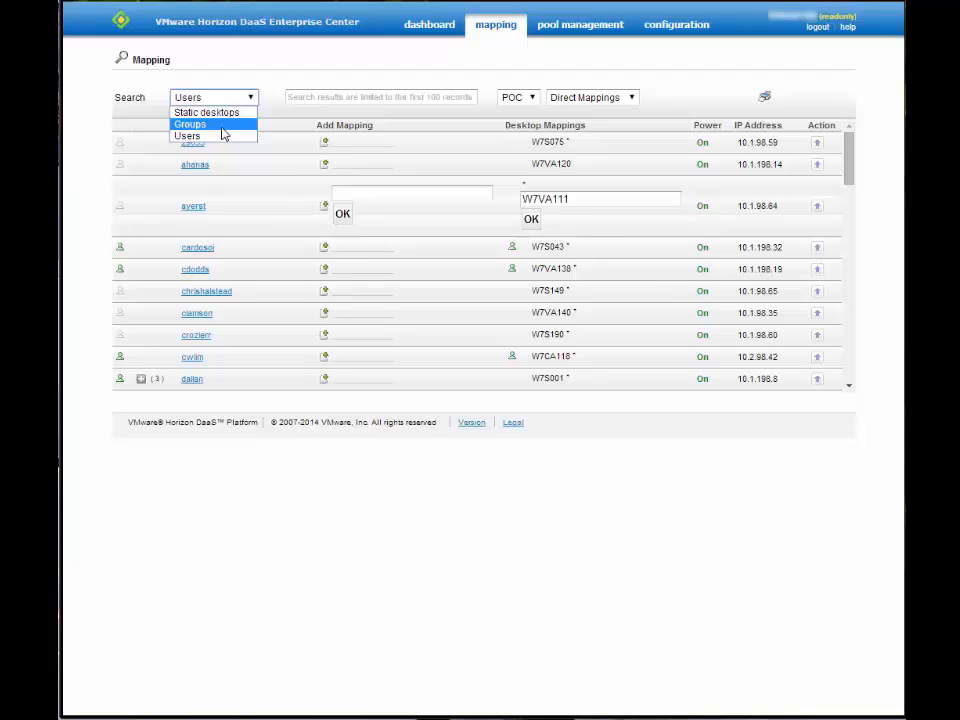
{"action": "left_click", "coordinate": [427, 64]}
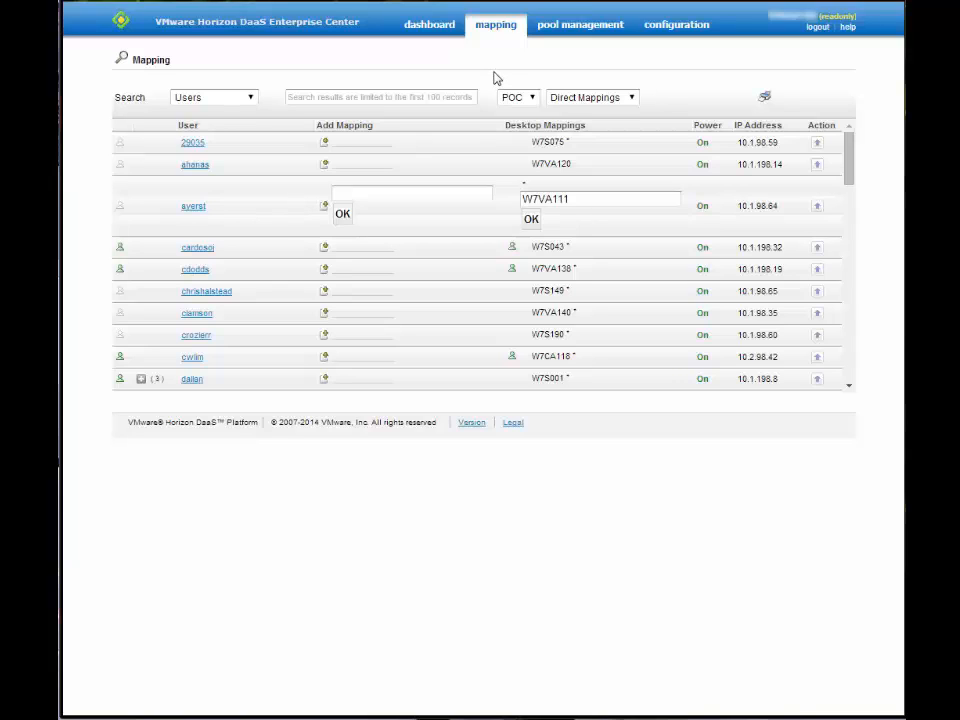
{"action": "left_click", "coordinate": [428, 34]}
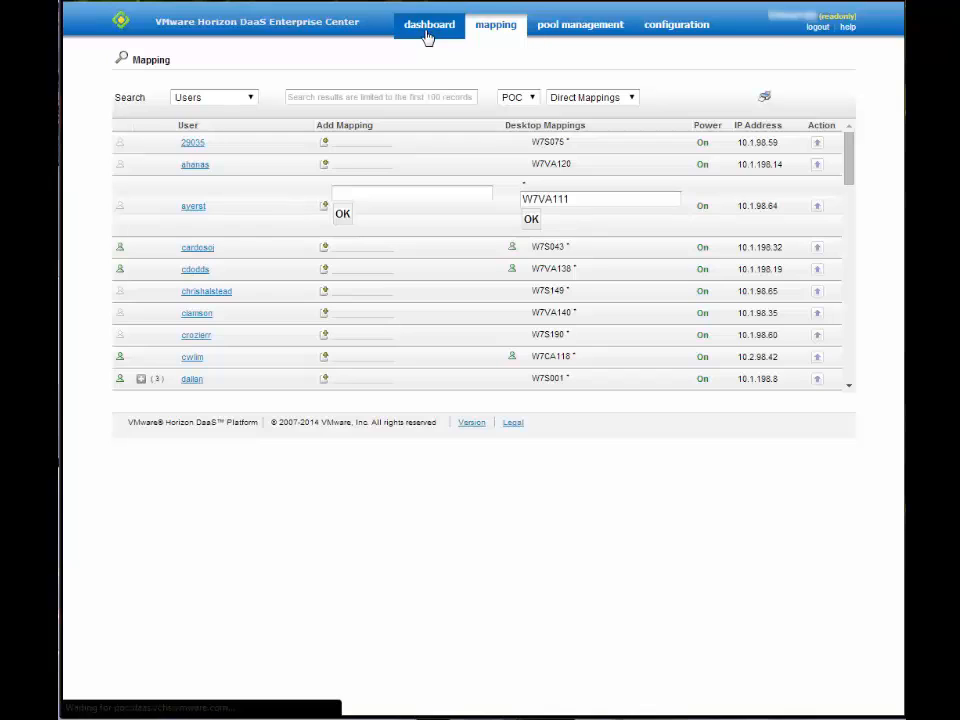